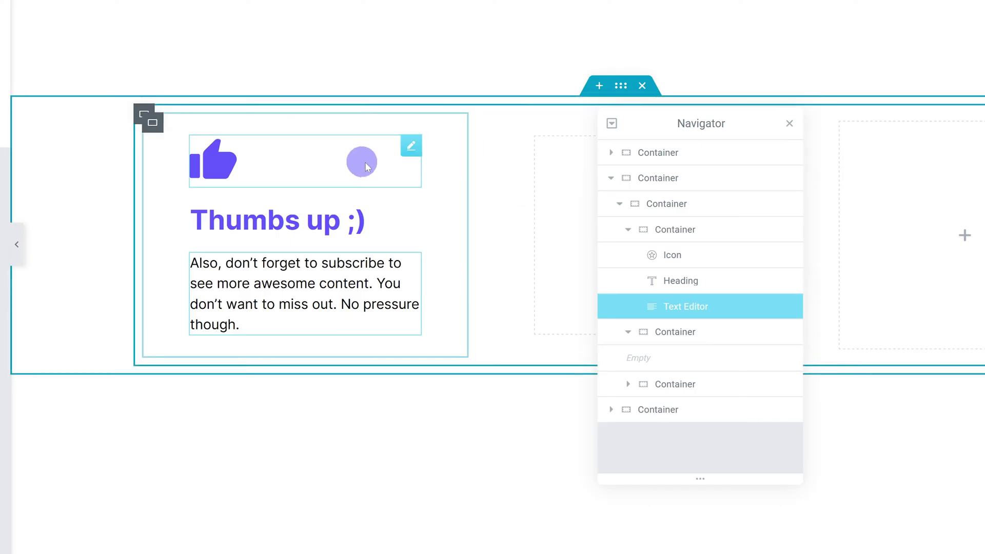
# Step: Select the card's icon, heading and text widgets in turn, leaving the thumbs-up icon's settings open
pyautogui.click(287, 172)
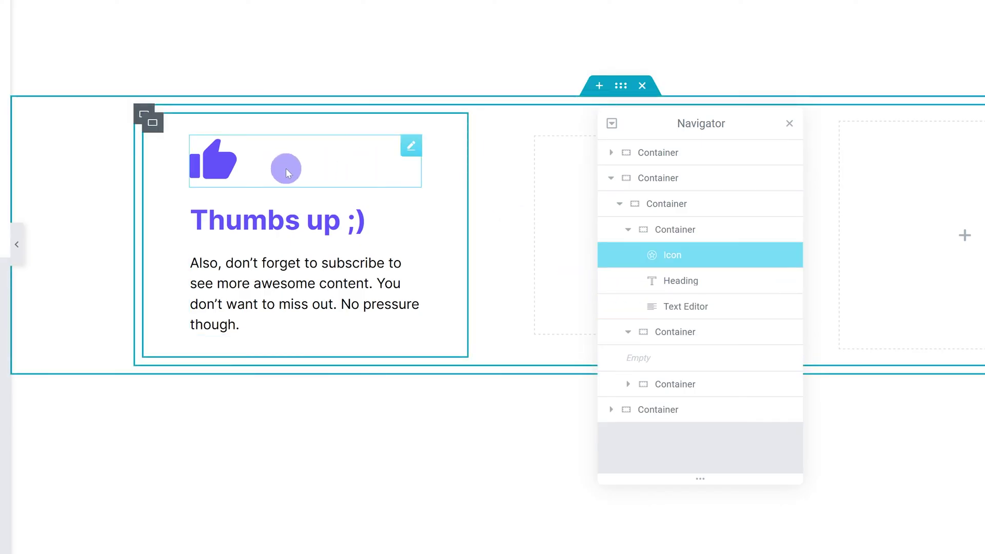
pyautogui.click(303, 216)
pyautogui.click(288, 280)
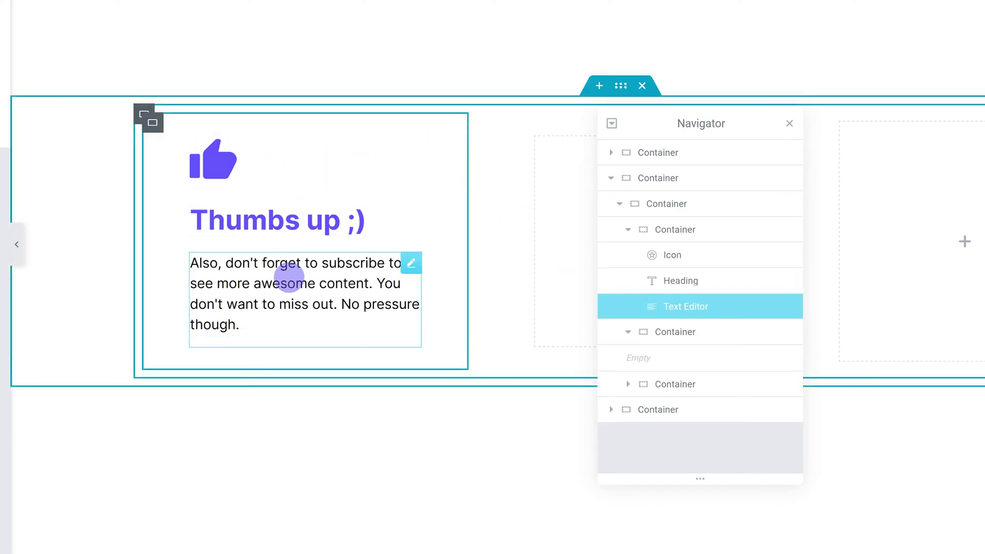
pyautogui.click(247, 166)
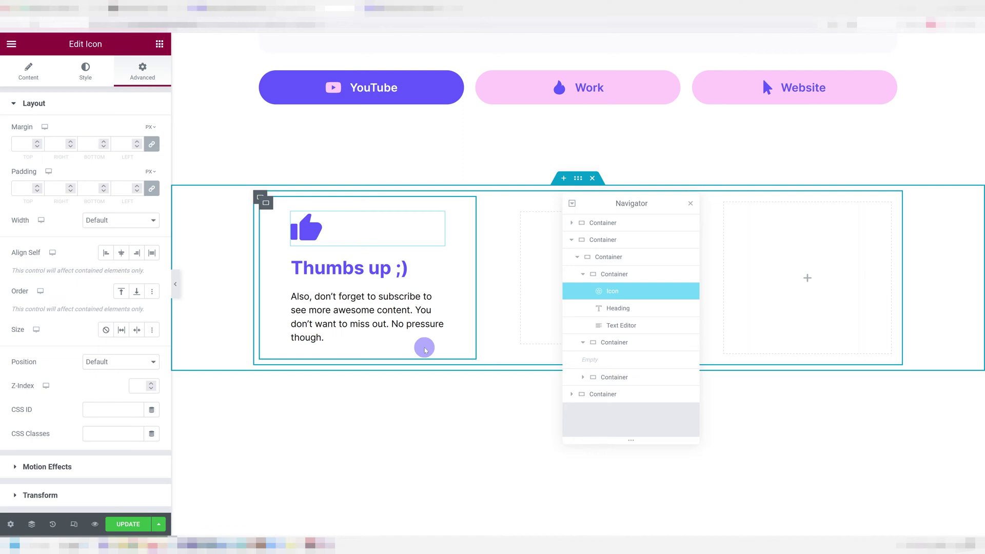
pyautogui.hotkey('alt', 'Tab')
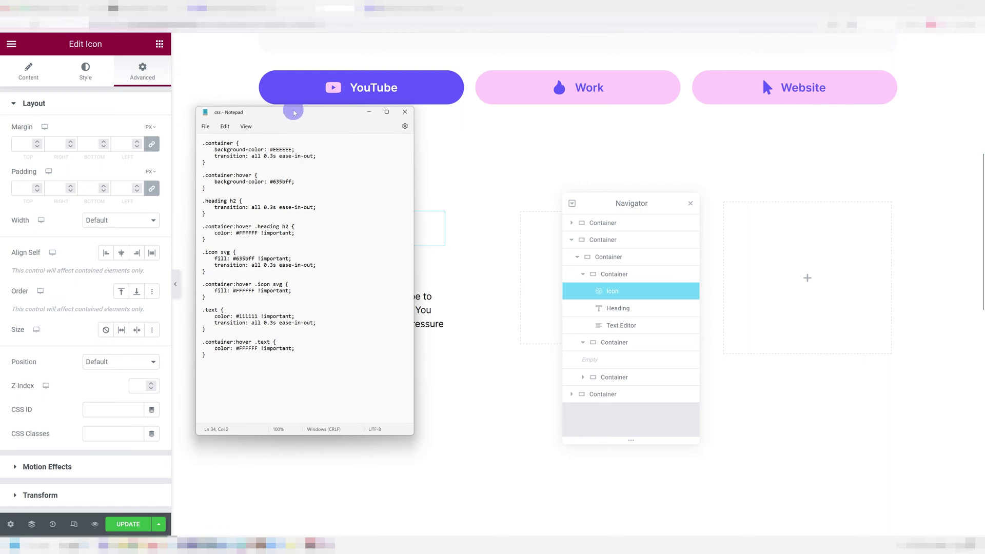
pyautogui.click(332, 147)
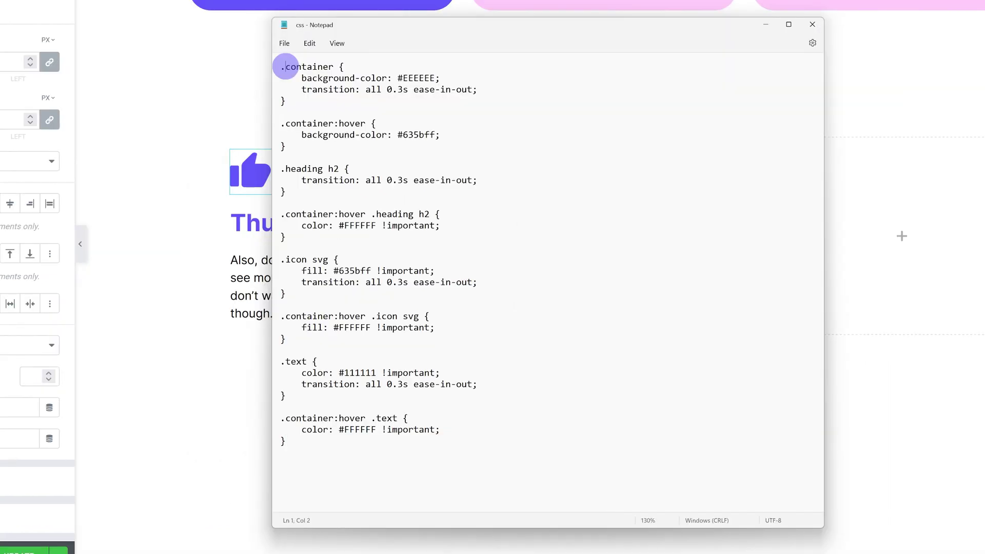
pyautogui.moveTo(285, 67); pyautogui.dragTo(335, 67)
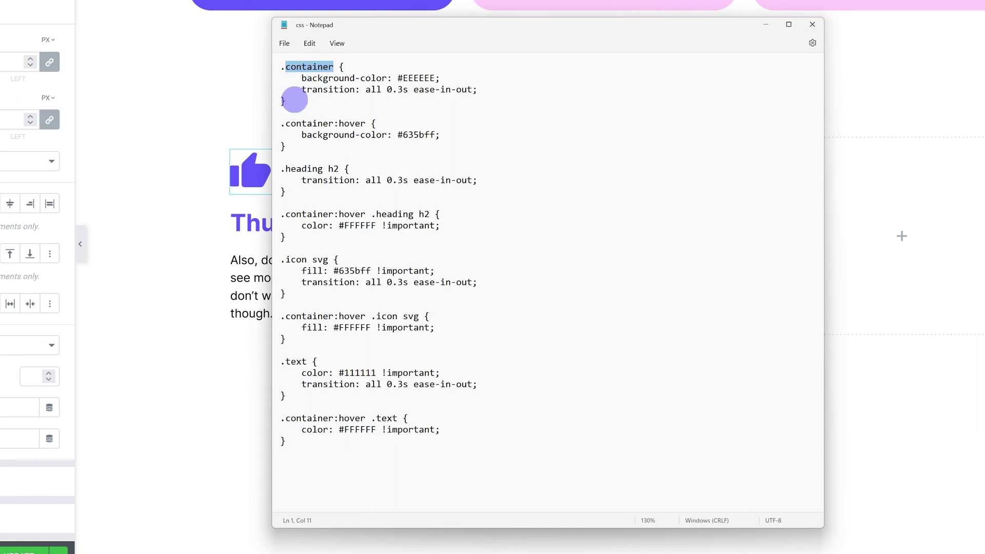
pyautogui.click(291, 169)
pyautogui.doubleClick(290, 170)
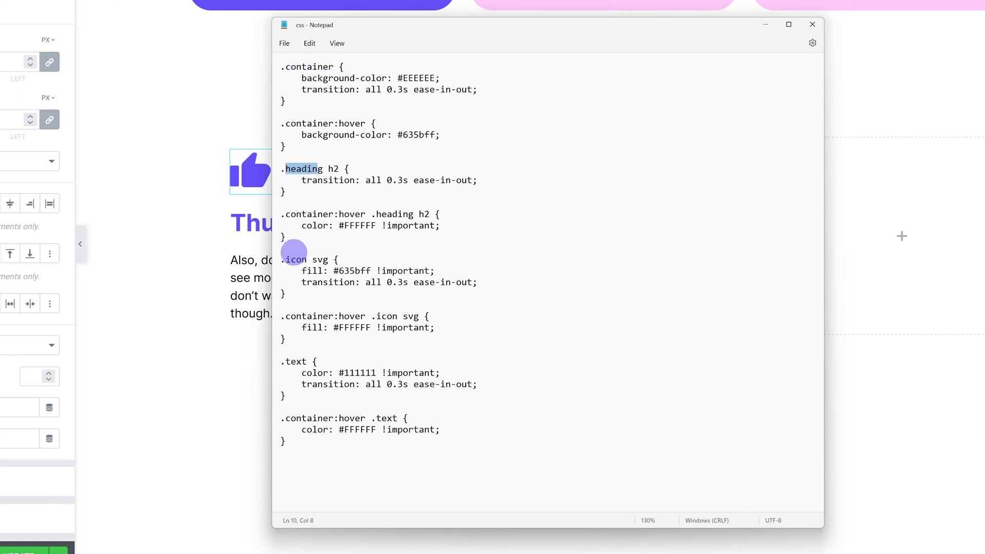
pyautogui.moveTo(286, 259); pyautogui.dragTo(311, 258)
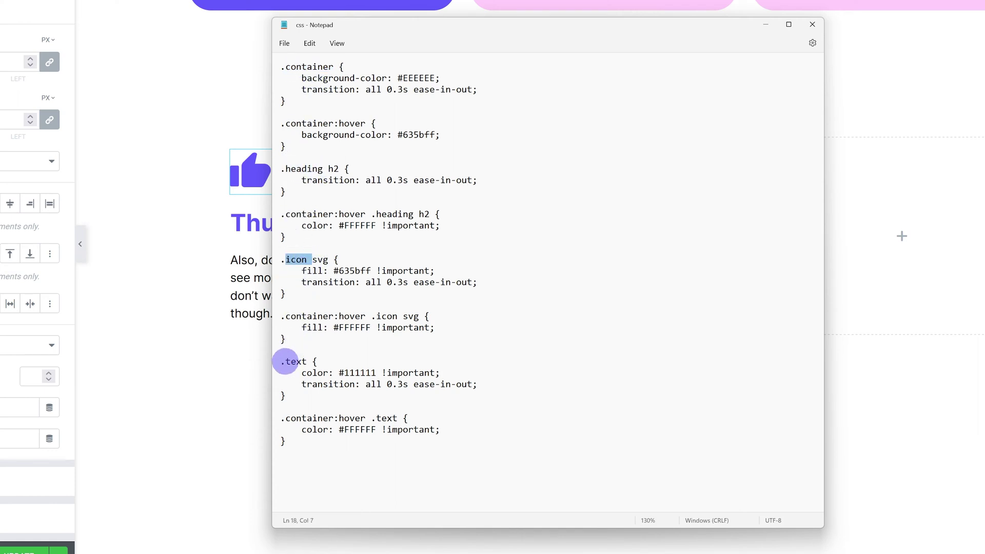
pyautogui.moveTo(286, 361); pyautogui.dragTo(308, 361)
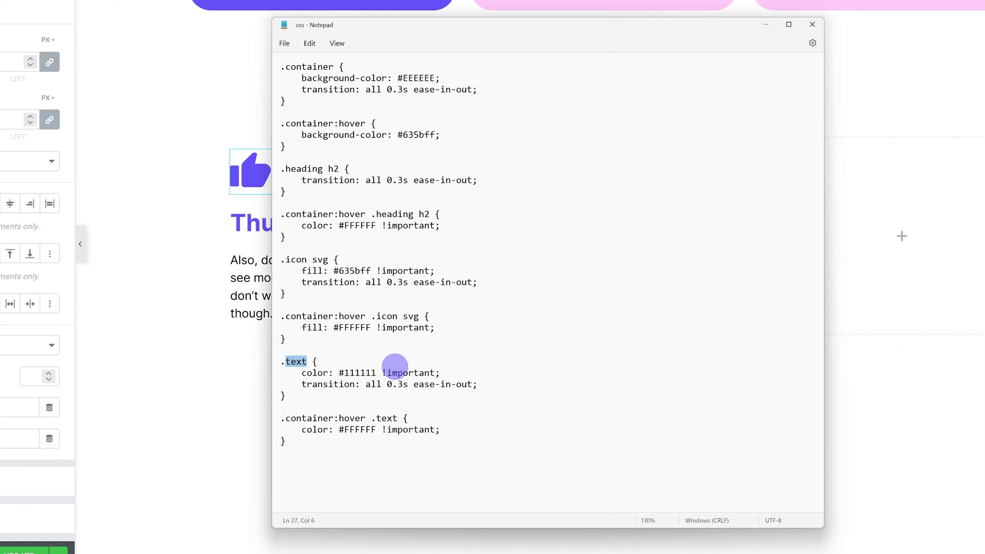
pyautogui.doubleClick(319, 67)
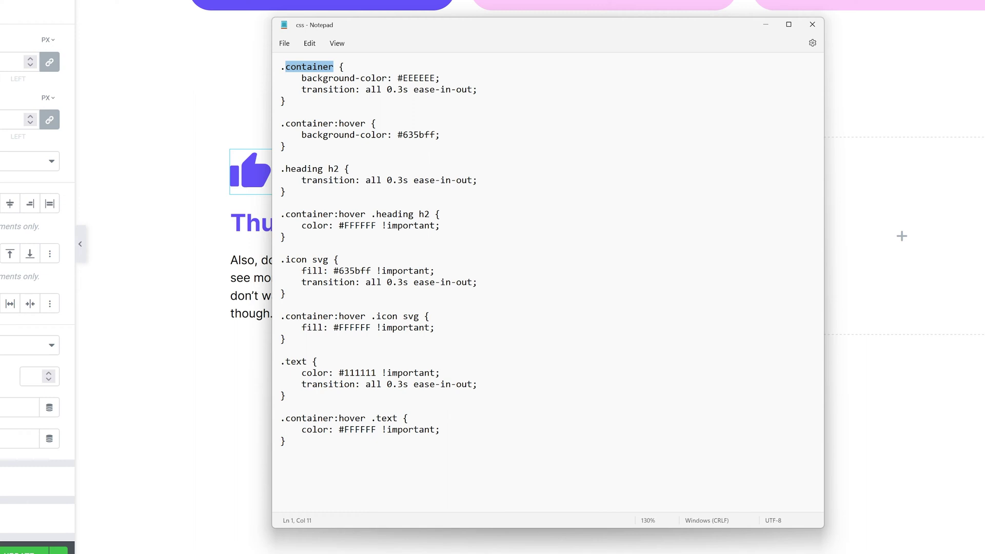
# Step: Highlight the .container and .container:hover rules in the Notepad CSS file to explain them
pyautogui.click(323, 546)
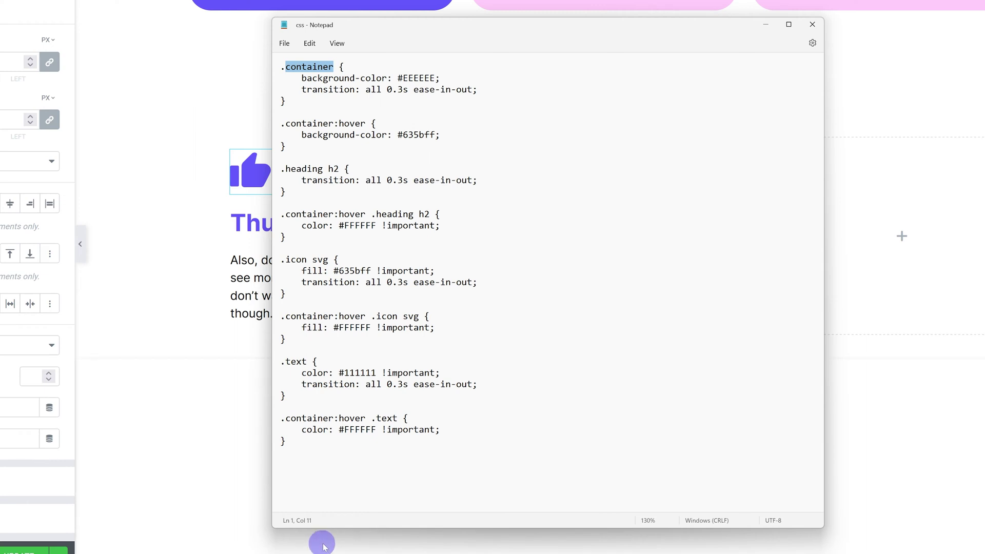
pyautogui.click(406, 191)
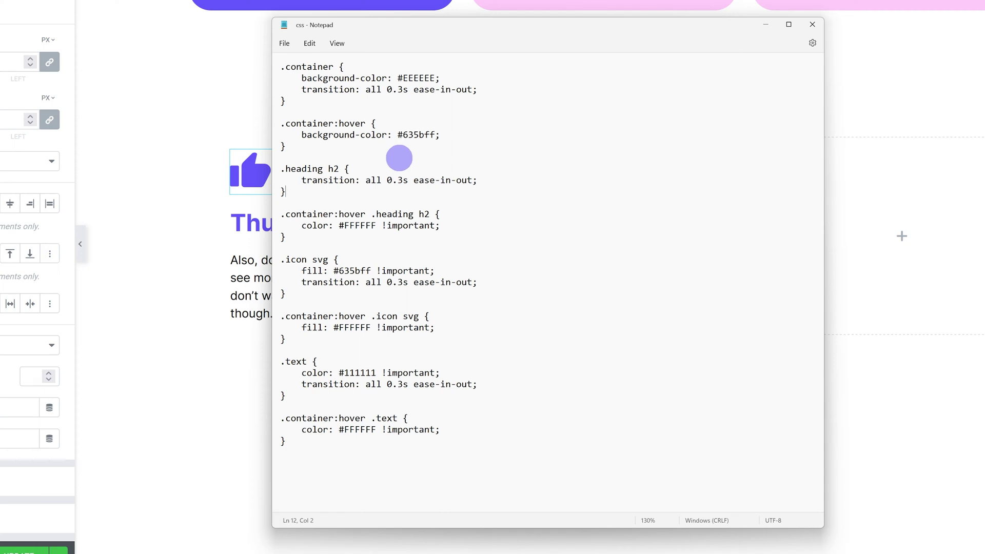
pyautogui.click(306, 119)
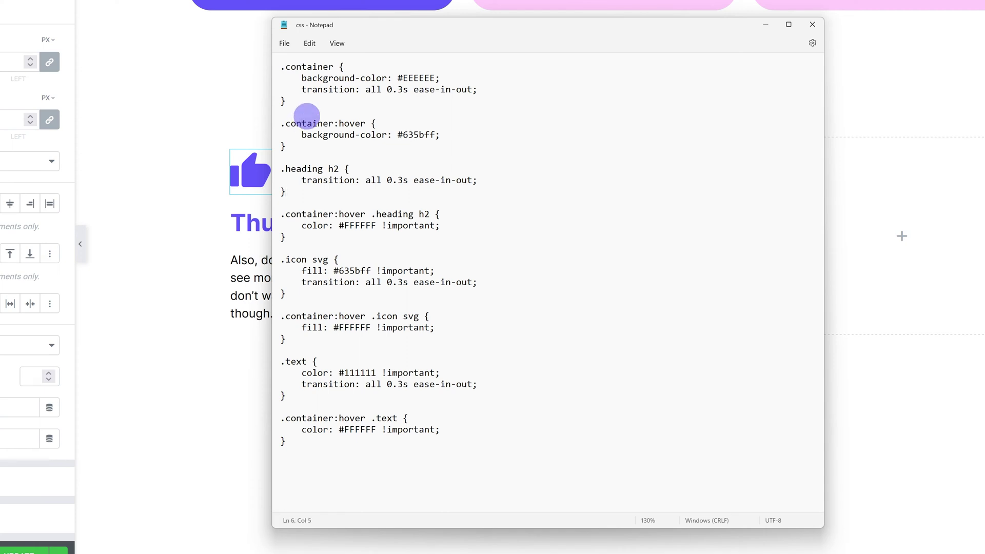
pyautogui.moveTo(303, 115); pyautogui.dragTo(249, 70)
pyautogui.click(315, 151)
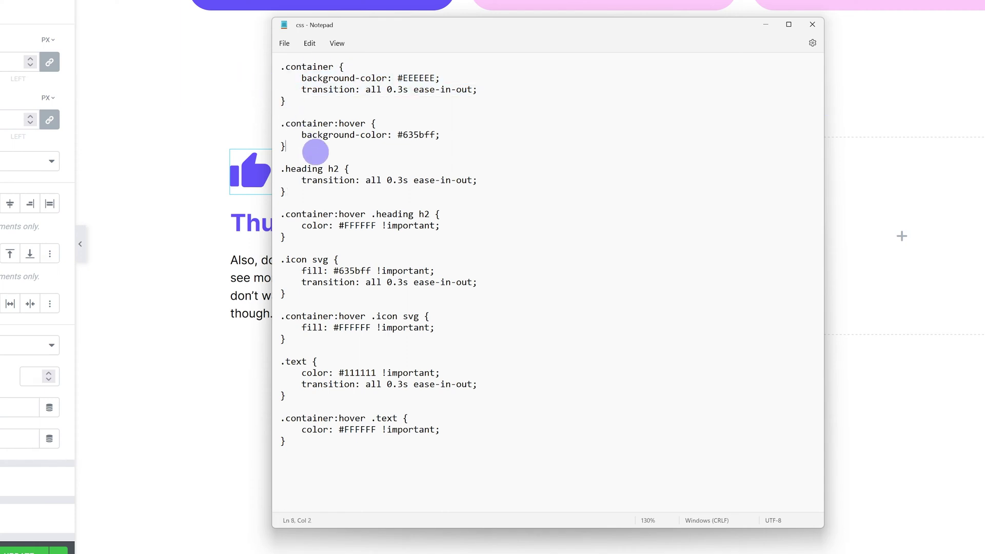
pyautogui.moveTo(315, 152)
pyautogui.mouseDown()
pyautogui.moveTo(272, 122)
pyautogui.moveTo(304, 137)
pyautogui.mouseUp()
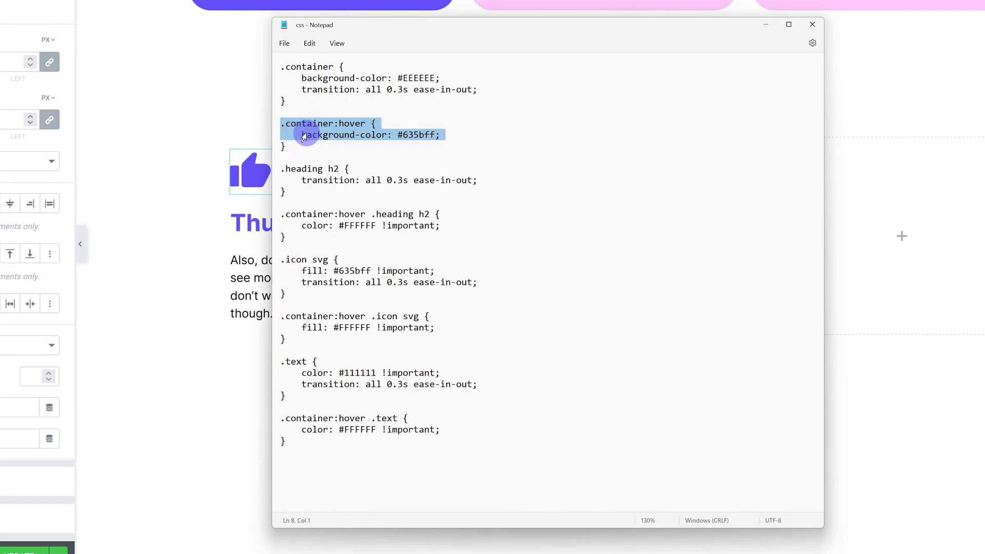
pyautogui.click(311, 148)
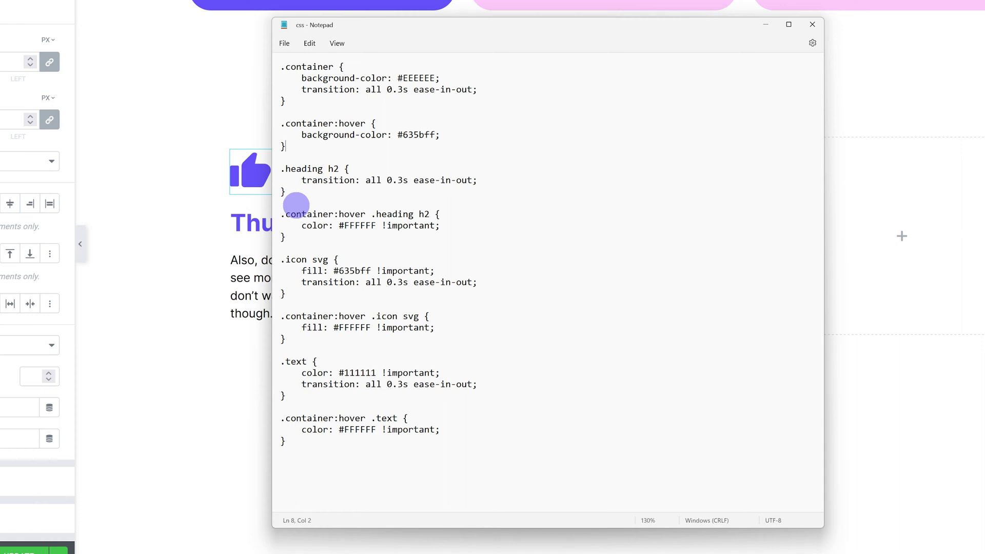
pyautogui.moveTo(281, 214); pyautogui.dragTo(429, 214)
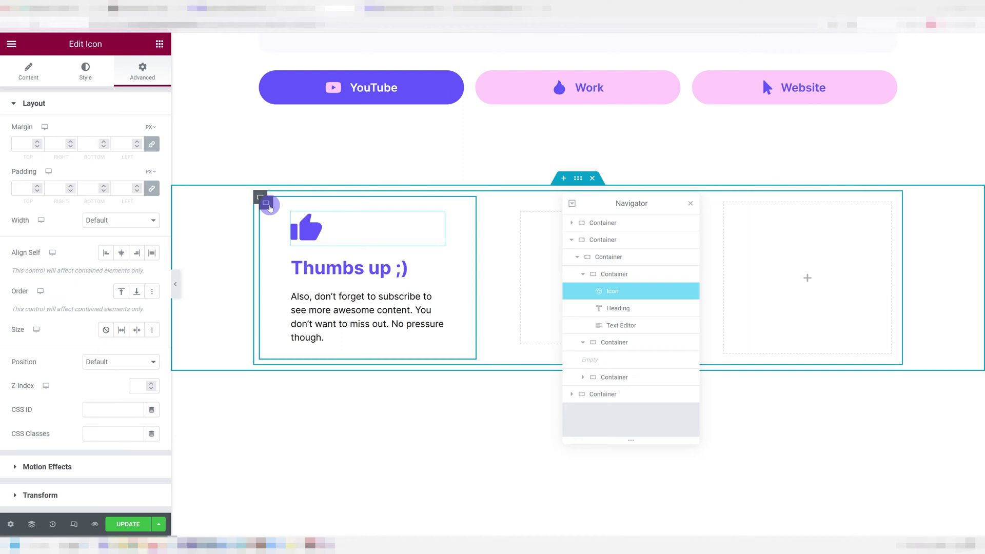
# Step: Check the card container's 'container' class and give the icon widget the CSS class icon
pyautogui.click(267, 204)
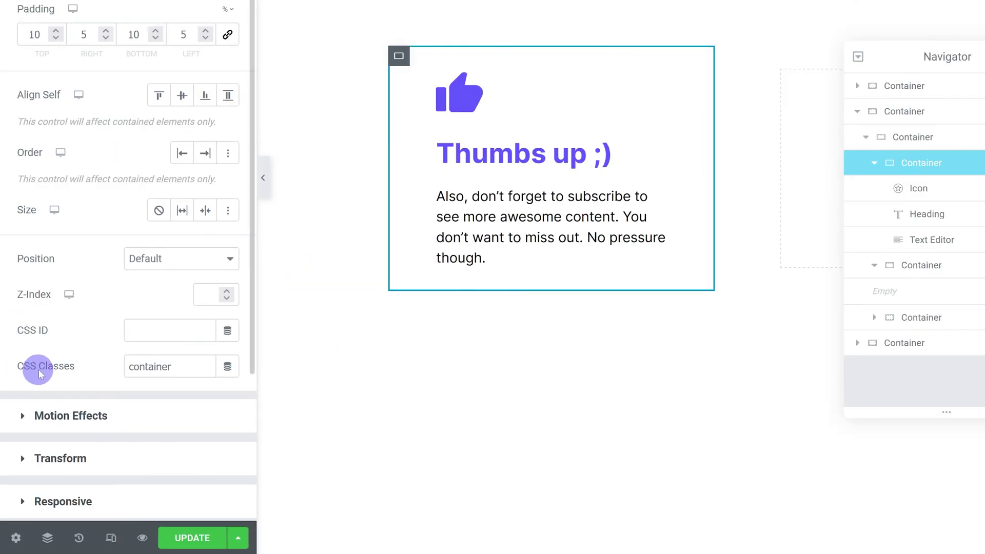
pyautogui.moveTo(127, 366); pyautogui.dragTo(183, 362)
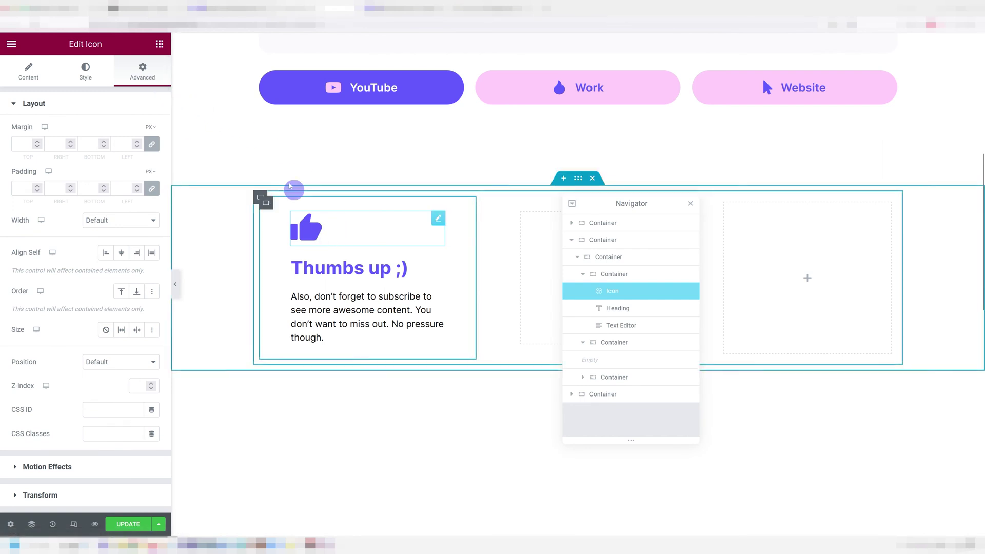
pyautogui.click(93, 433)
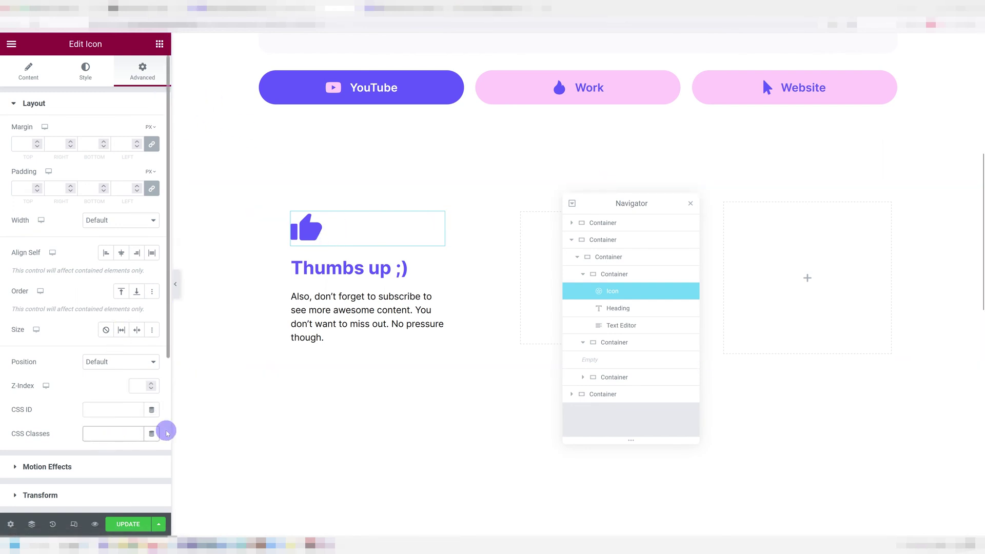
pyautogui.write('icon')
# Step: Give the heading widget the CSS class heading and start a class for the text widget
pyautogui.click(295, 265)
pyautogui.click(130, 81)
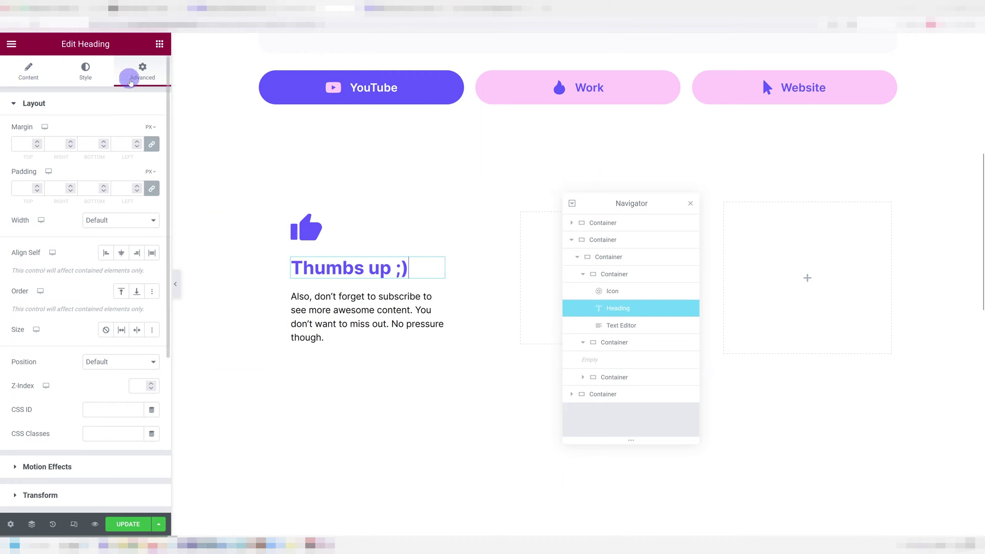
pyautogui.click(123, 434)
pyautogui.write('h')
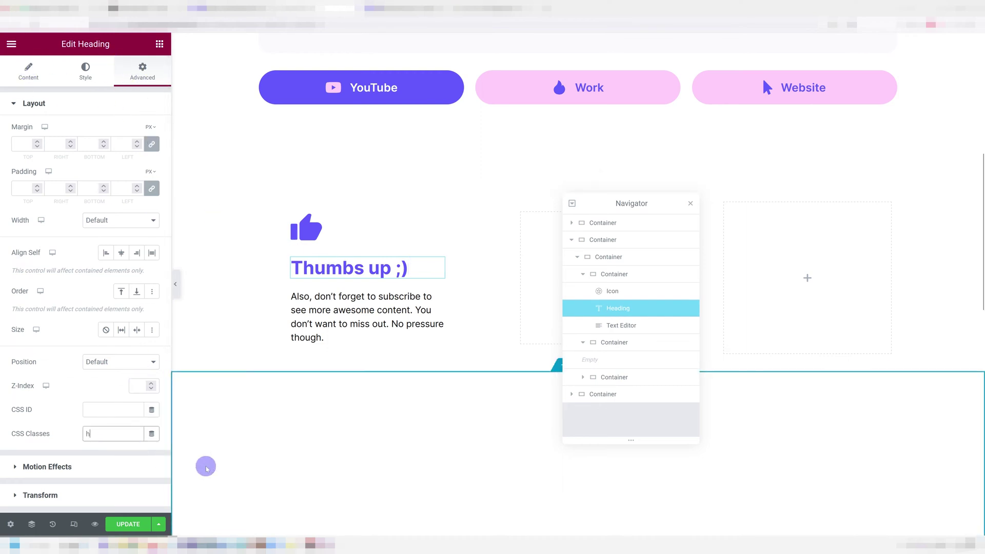
pyautogui.write('eading')
pyautogui.click(314, 310)
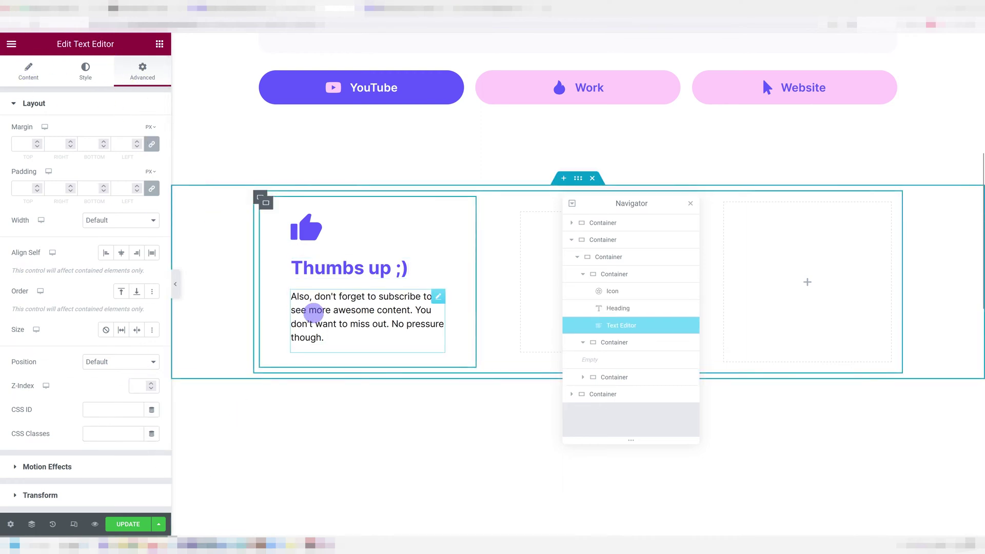
pyautogui.click(106, 439)
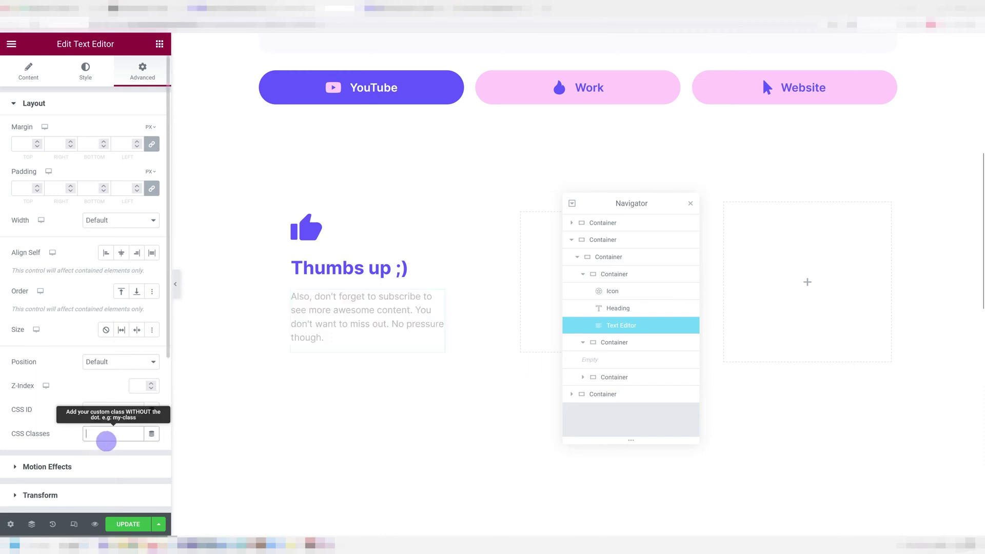
# Step: Finish the text class, then paste the Notepad hover CSS into the card container's Custom CSS
pyautogui.write('text')
pyautogui.click(277, 353)
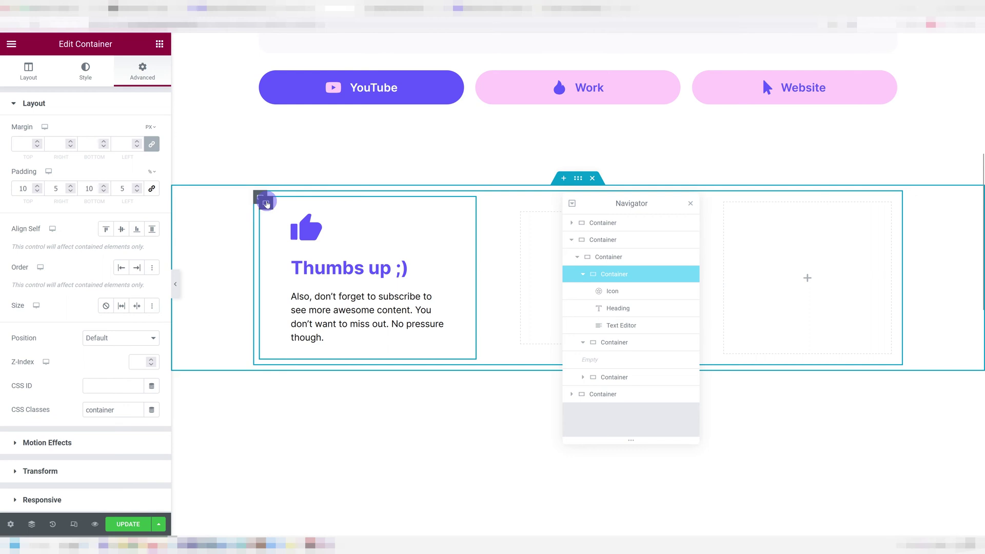
pyautogui.scroll(-3, 121, 273)
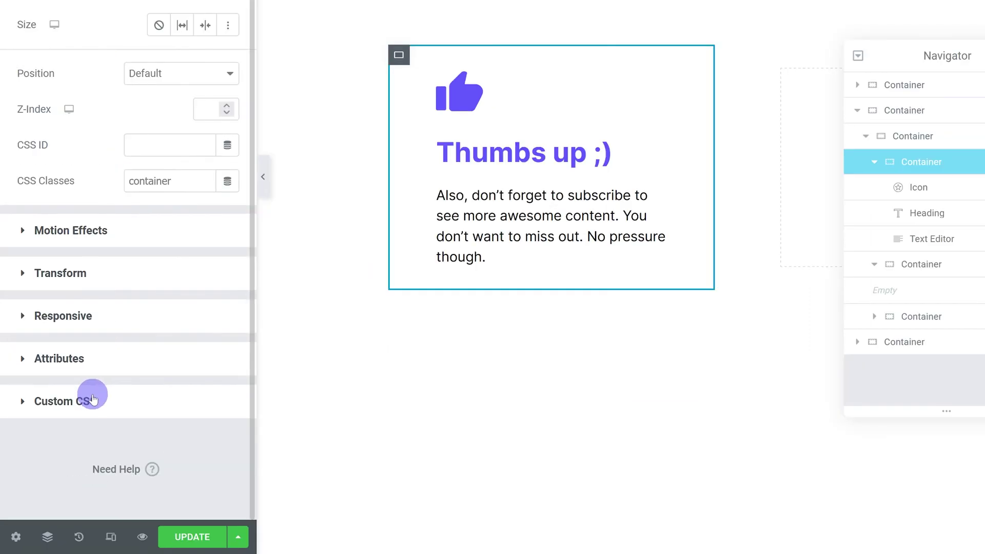
pyautogui.click(62, 432)
pyautogui.click(93, 330)
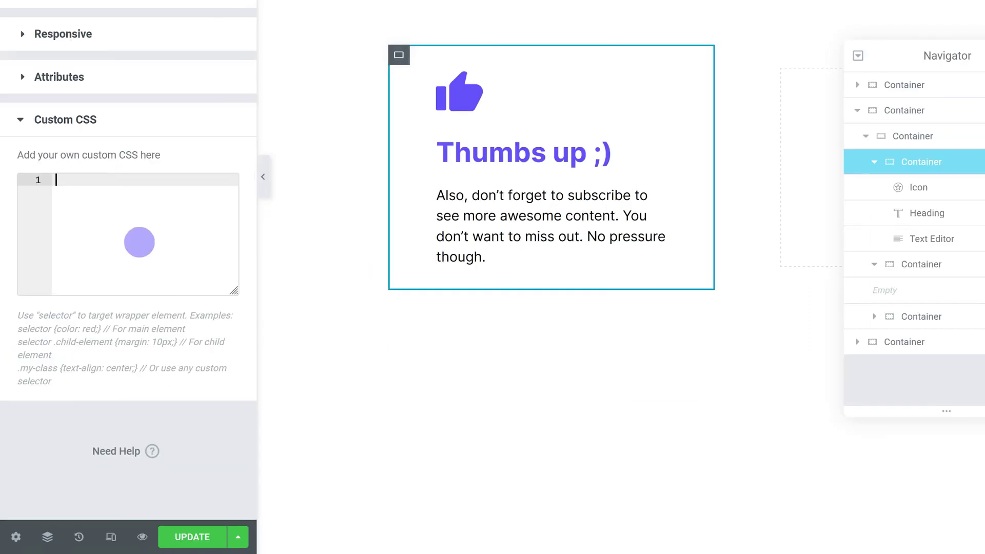
pyautogui.write('.container {     background-color: #EEEEEE;     transition: all 0.3s ease-in-out; }  .container:hover {     background-color: #C3C5FF; }  .heading h2 {     transition: all 0.3s ease-in-out; }  .container:hover .heading h2 {     color: #FFFFFF !important; }  .icon svg {     fill: #C3C5FF !important;     transition: all 0.3s ease-in-out; }  .container:hover .icon svg {     fill: #FFFFFF !important; }')
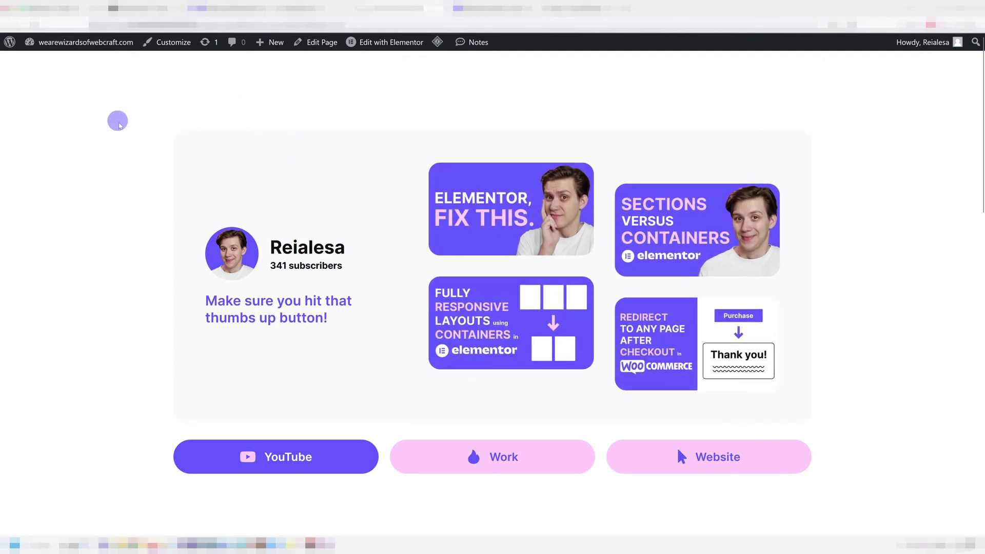
pyautogui.click(179, 46)
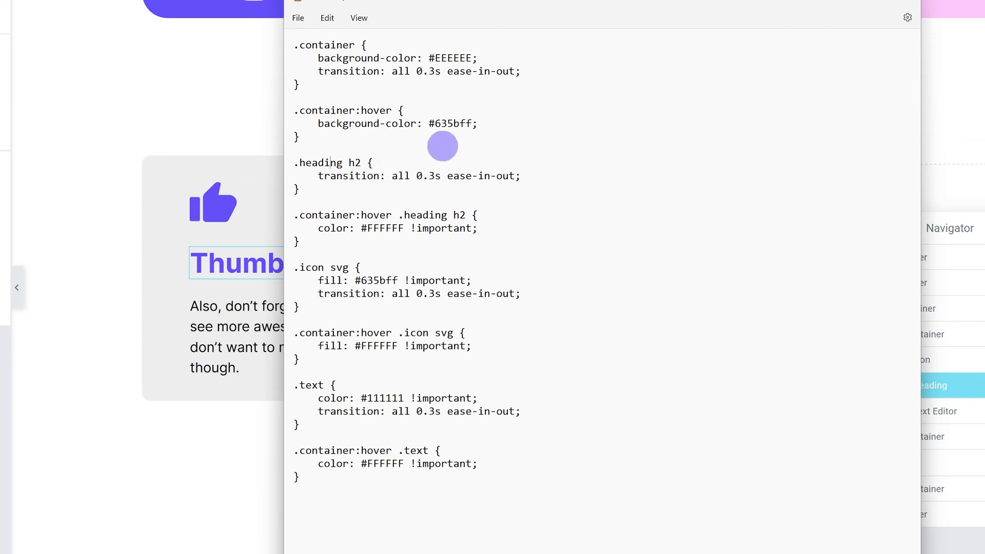
# Step: Highlight the .heading class and the h2 tag in the Notepad CSS heading rule
pyautogui.moveTo(300, 162); pyautogui.dragTo(328, 162)
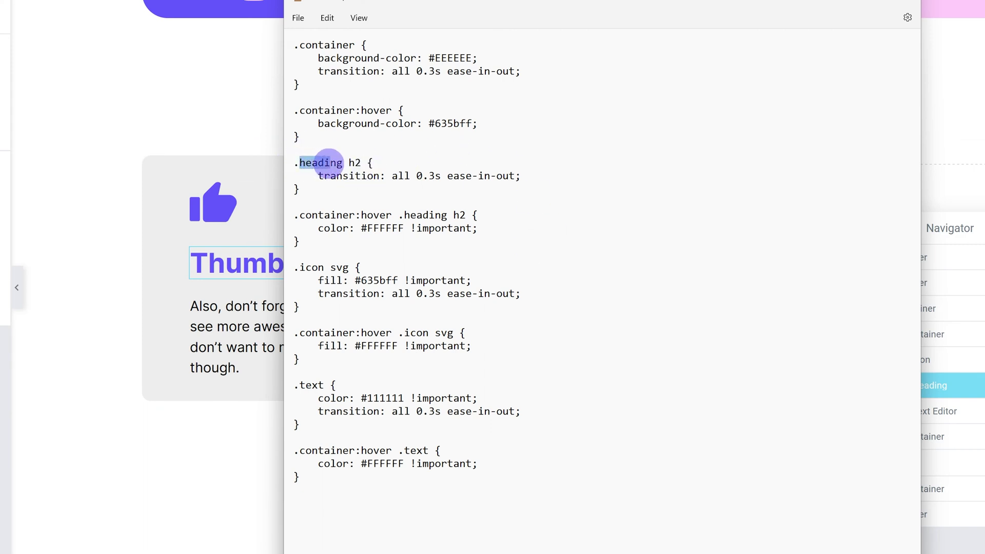
pyautogui.click(336, 162)
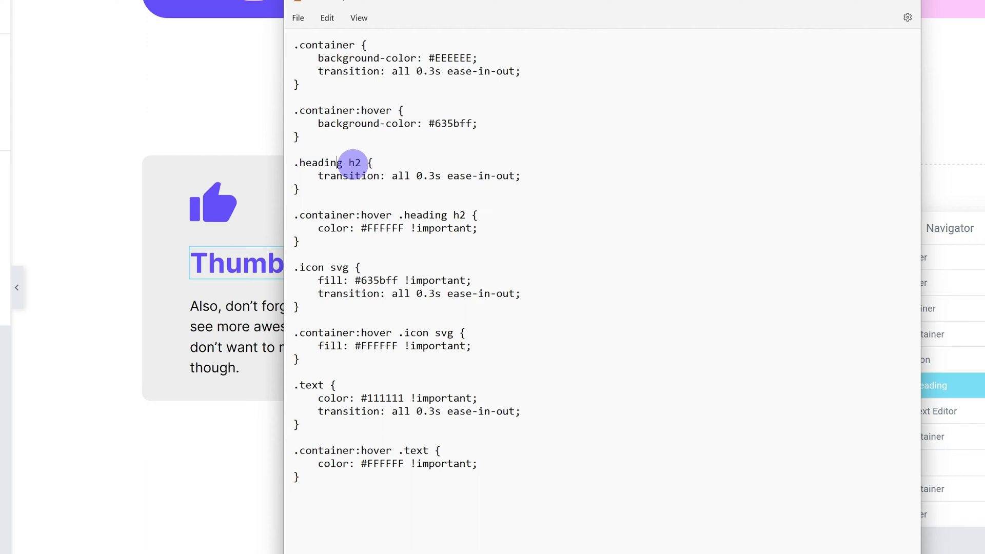
pyautogui.doubleClick(354, 163)
pyautogui.click(352, 155)
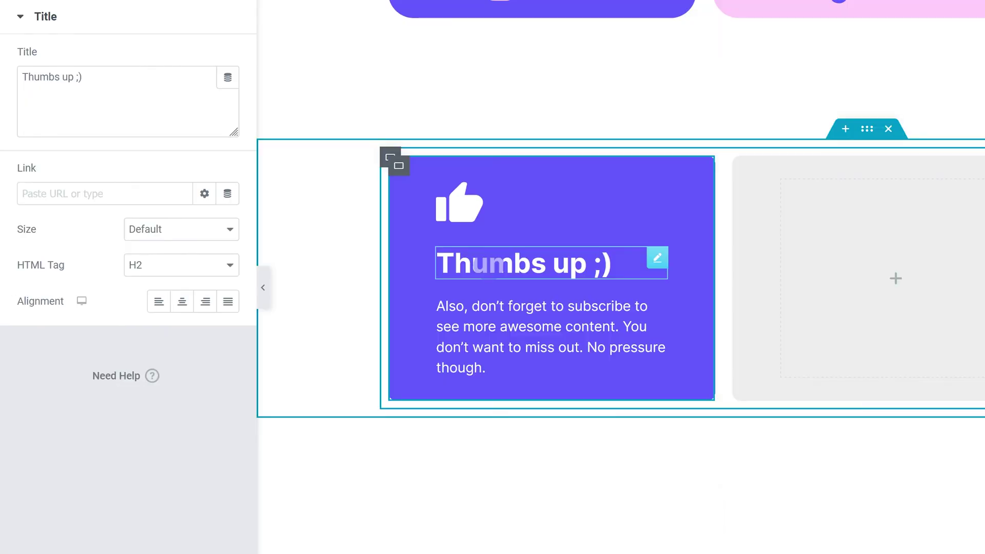
# Step: Change the heading tag to H4 and switch both h2 selectors in the card's custom CSS to h4
pyautogui.click(126, 265)
pyautogui.click(163, 348)
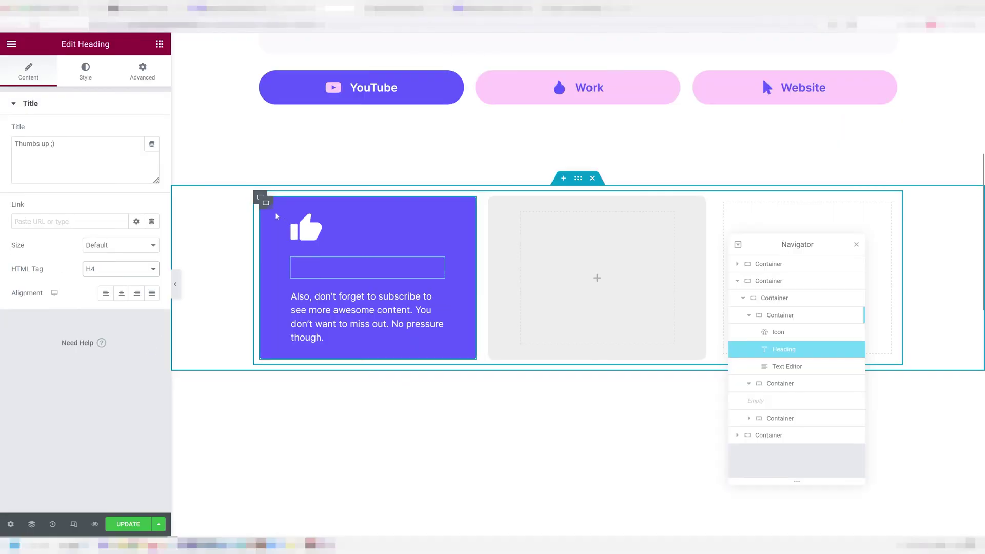
pyautogui.click(266, 202)
pyautogui.click(143, 71)
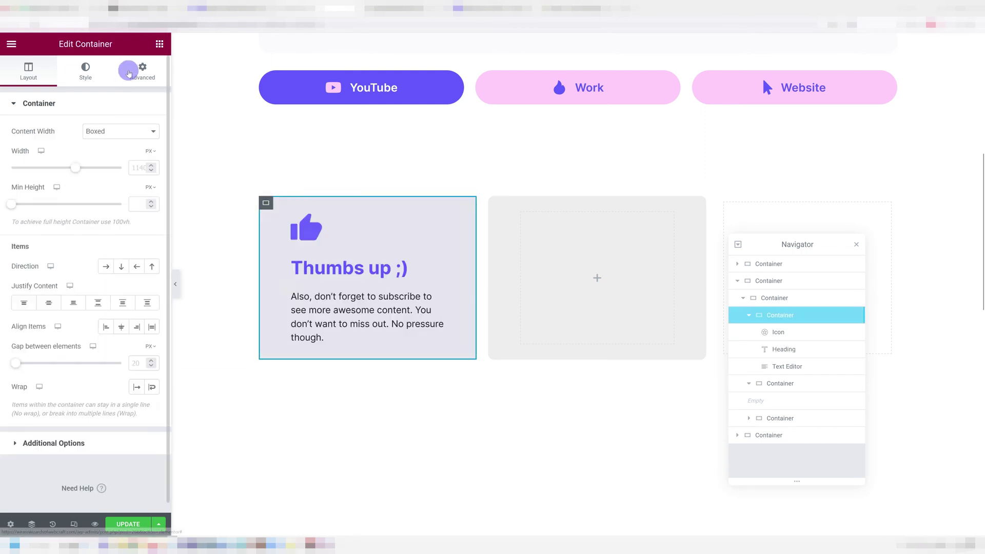
pyautogui.scroll(-3, 115, 195)
pyautogui.click(68, 431)
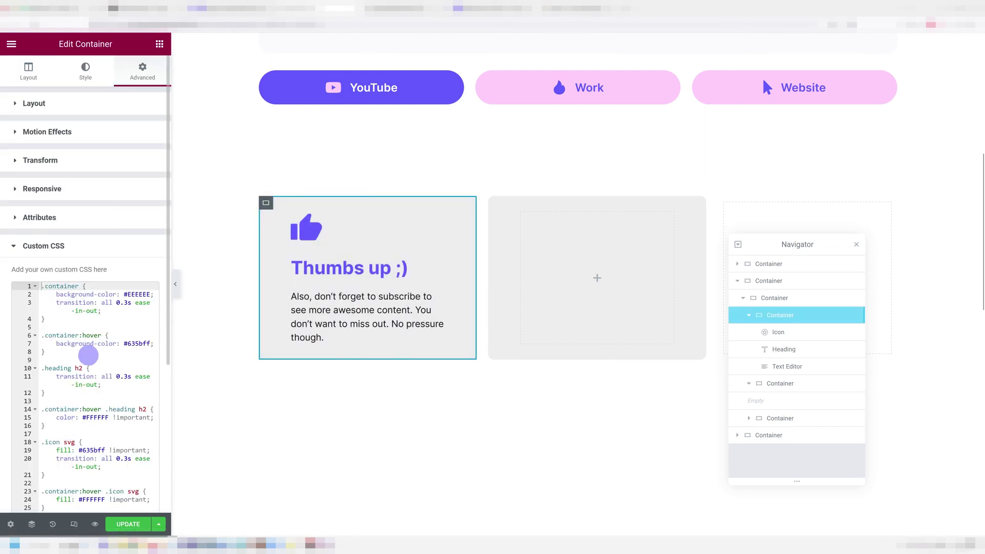
pyautogui.click(123, 200)
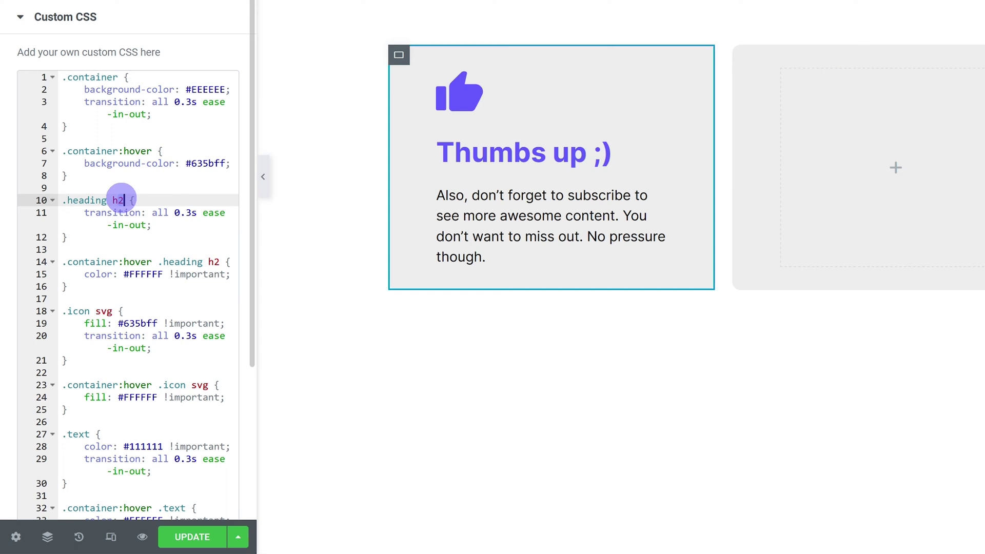
pyautogui.press('BackSpace')
pyautogui.write('4')
pyautogui.click(219, 262)
pyautogui.press('BackSpace')
pyautogui.write('4')
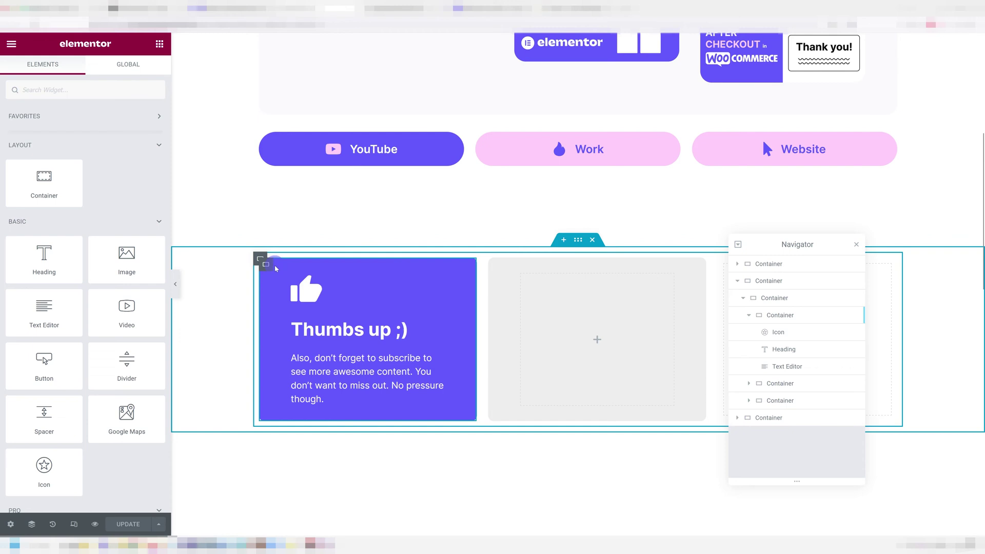
# Step: Duplicate the thumbs-up card container and delete the extra third container
pyautogui.rightClick(266, 265)
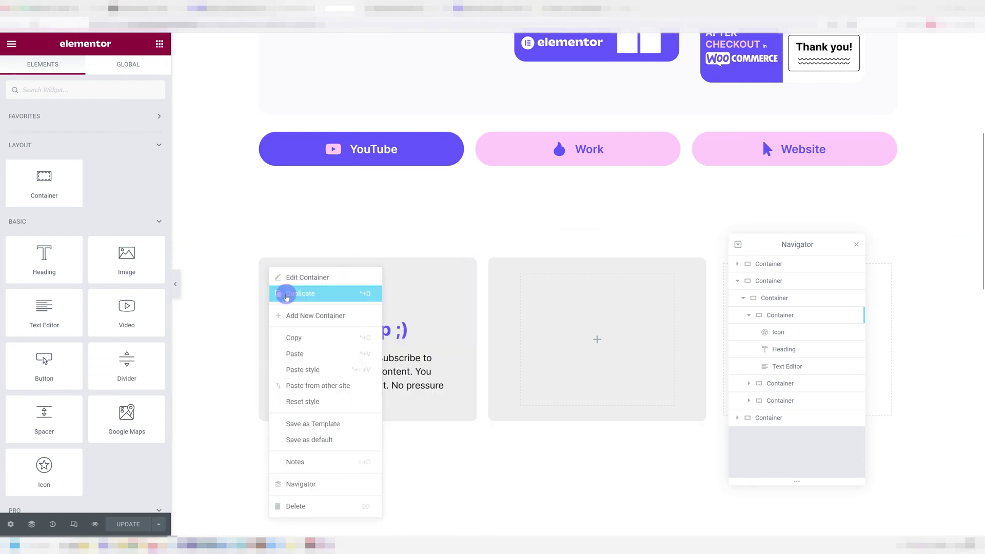
pyautogui.click(286, 298)
pyautogui.rightClick(616, 266)
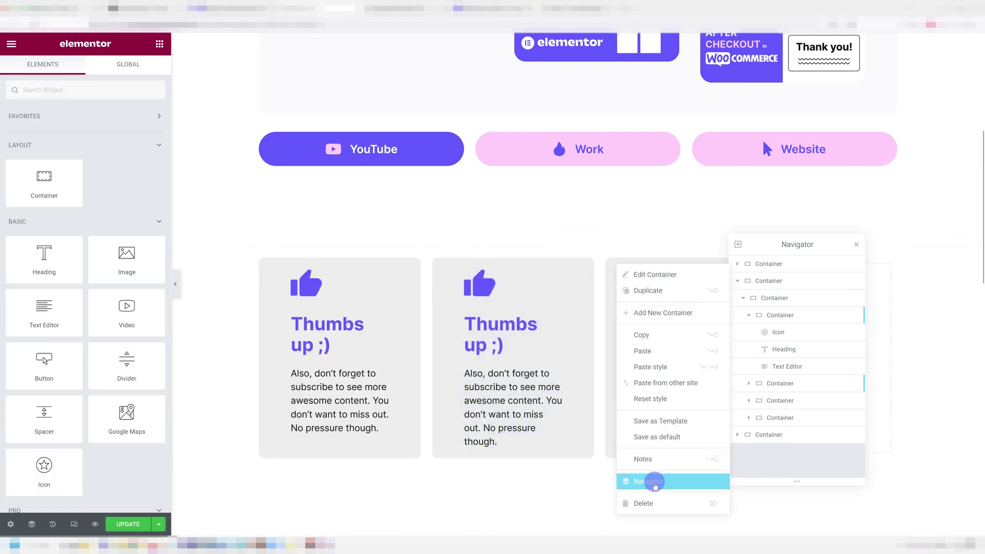
pyautogui.click(645, 503)
# Step: Replace the card icons from the Media Library, using the development_pink hexagon SVG for the first card
pyautogui.click(533, 293)
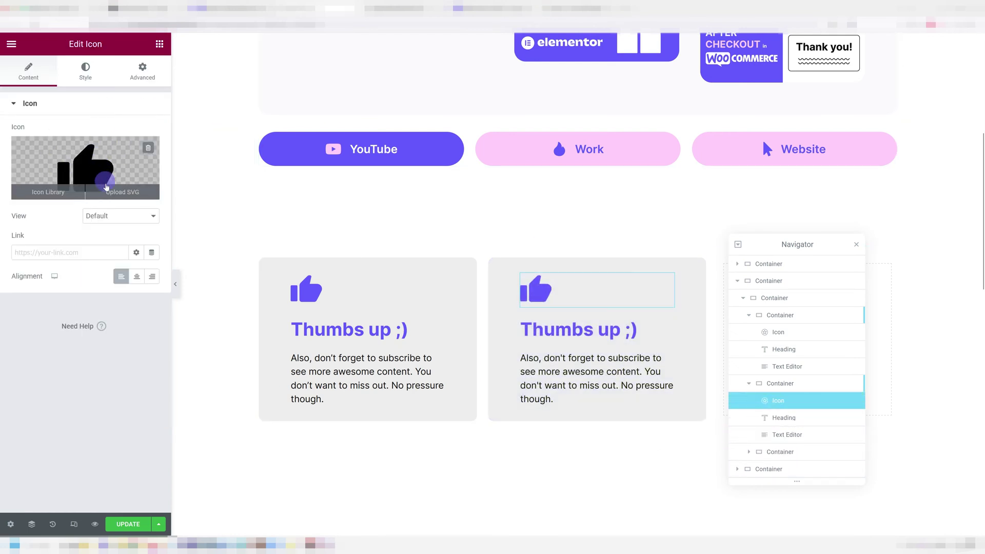
pyautogui.click(106, 192)
pyautogui.click(58, 191)
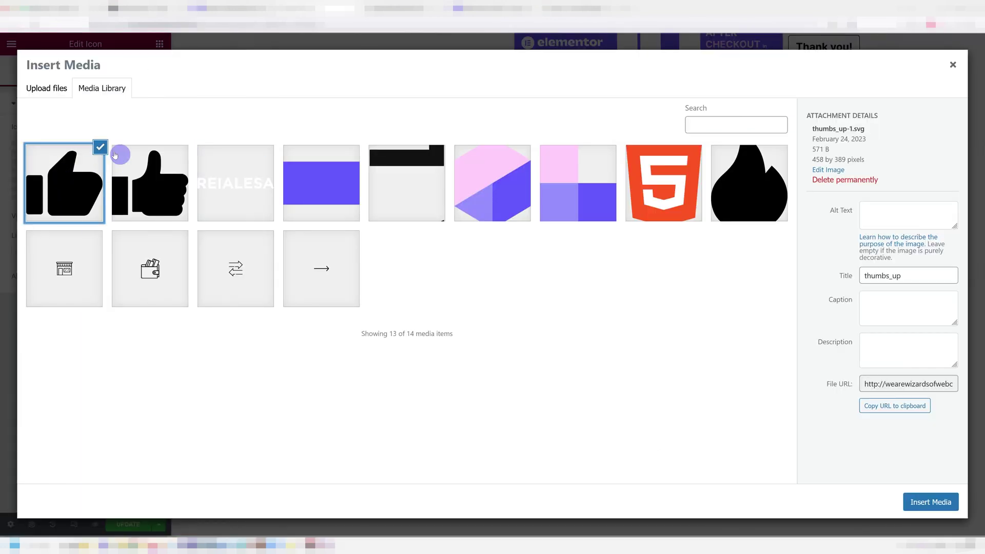
pyautogui.doubleClick(73, 188)
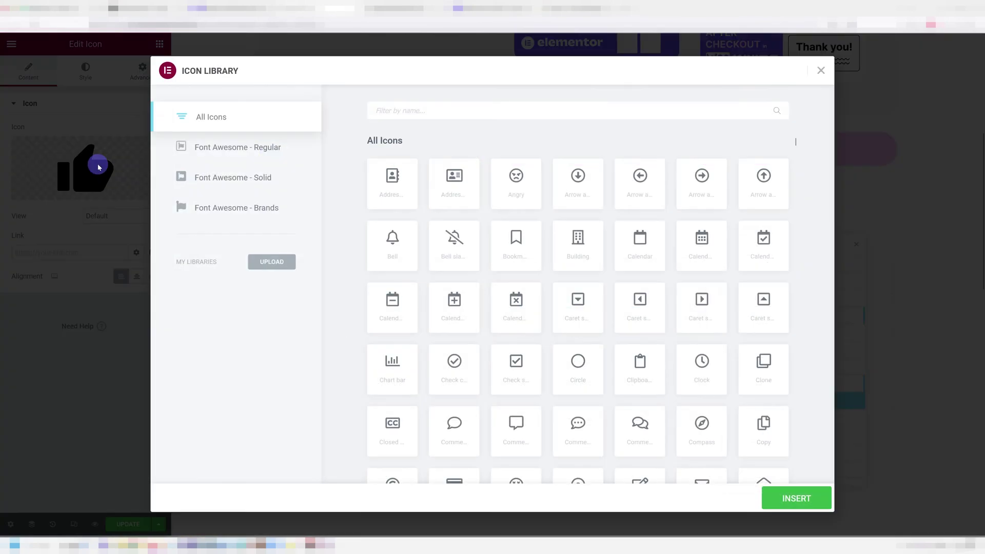
pyautogui.scroll(-3, 513, 416)
pyautogui.click(578, 341)
pyautogui.click(769, 500)
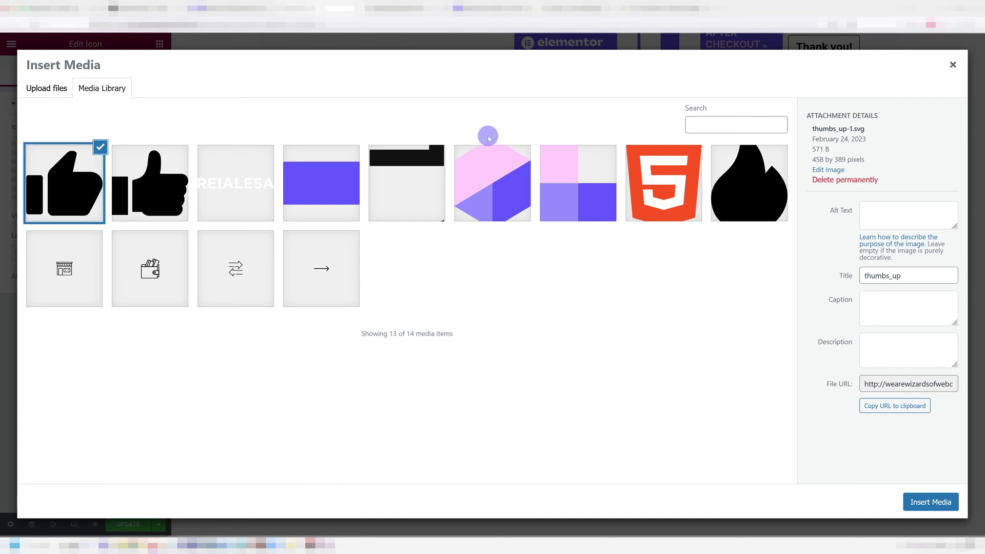
pyautogui.click(528, 205)
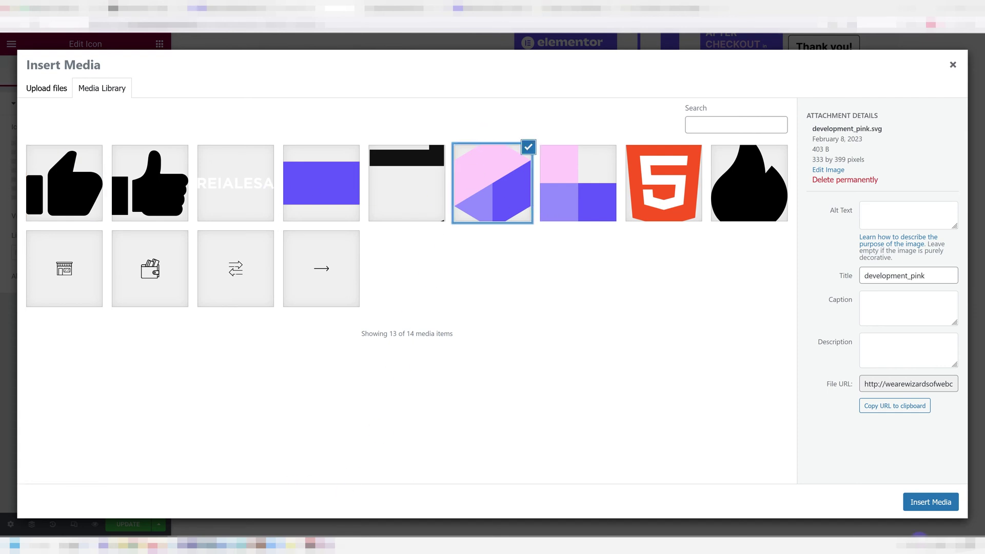
pyautogui.click(910, 513)
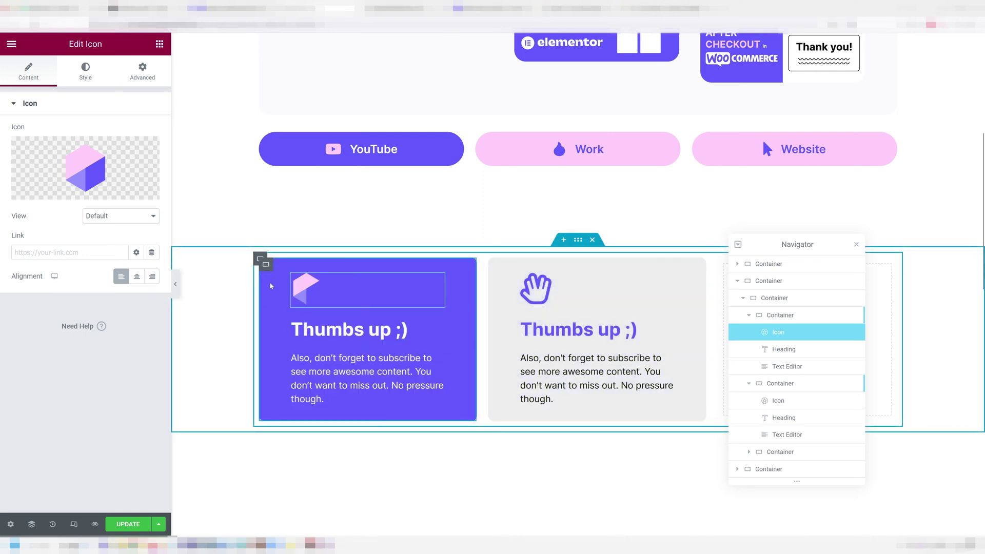
# Step: Add transform: scale(1.5) to the .container:hover .icon svg rule, keeping the 0.3s transition
pyautogui.click(266, 266)
pyautogui.scroll(-5, 118, 318)
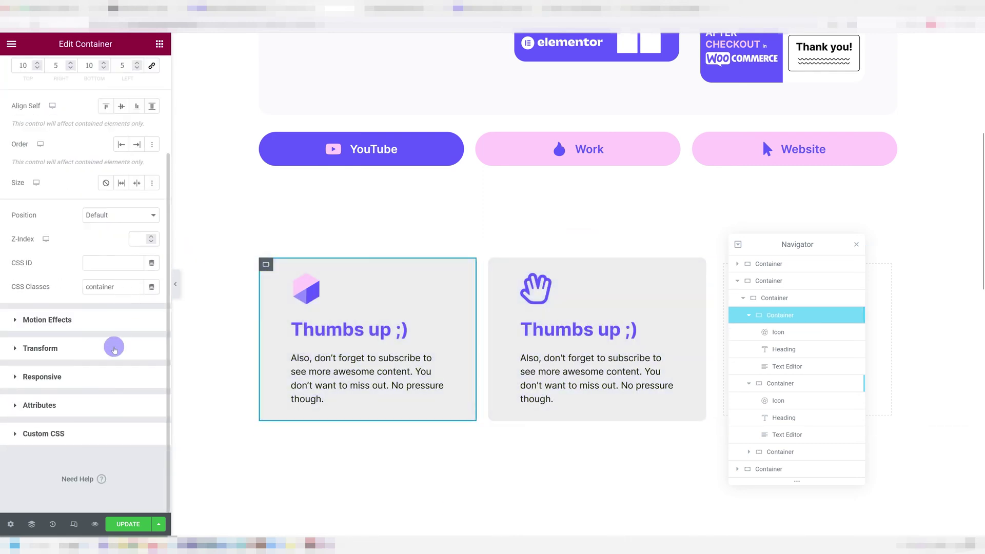
pyautogui.click(85, 434)
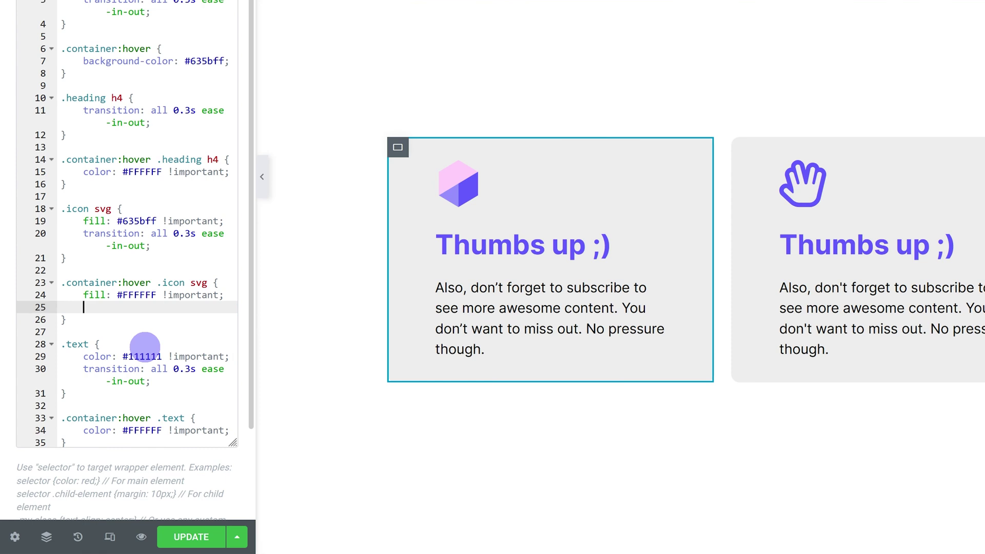
pyautogui.write('transform')
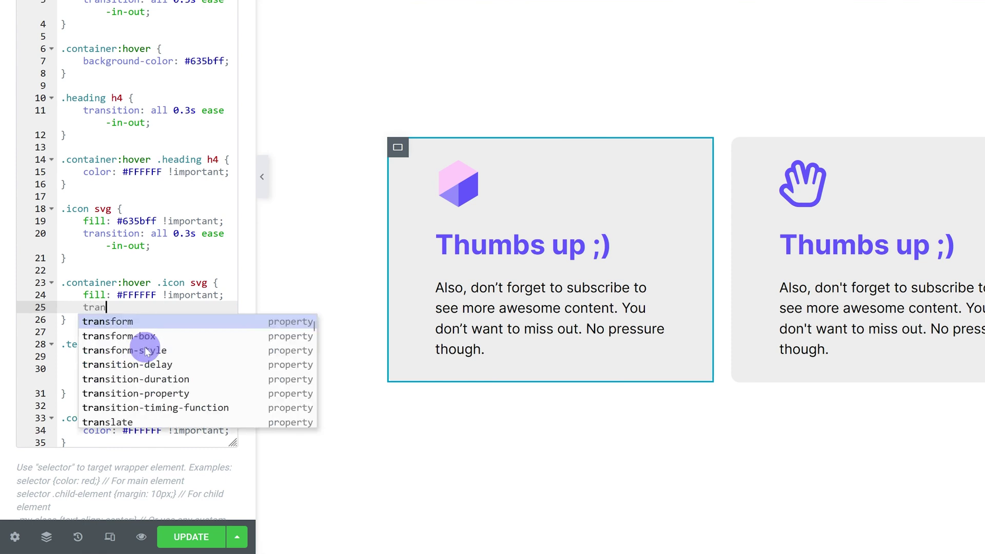
pyautogui.press('Return')
pyautogui.write('scale(1.5);')
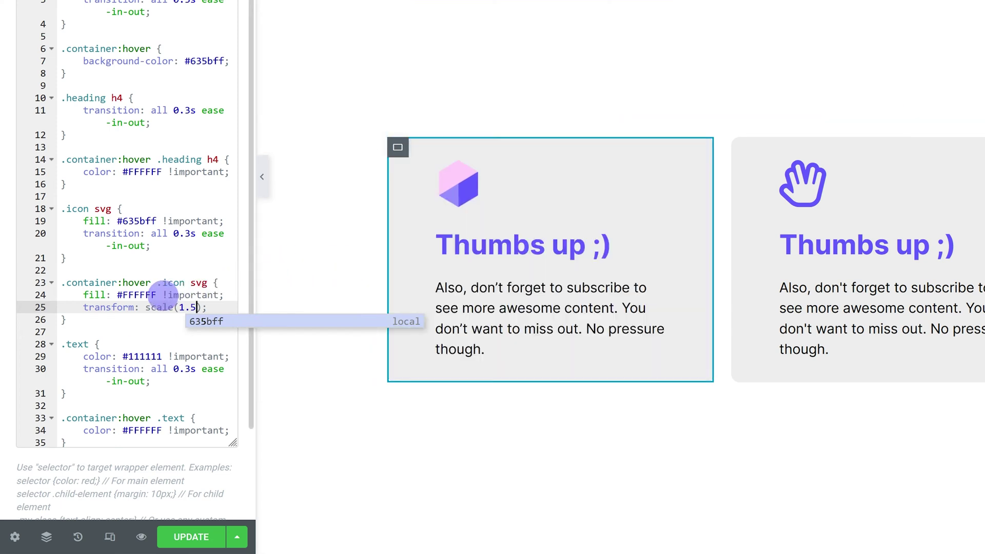
pyautogui.click(136, 256)
pyautogui.doubleClick(176, 233)
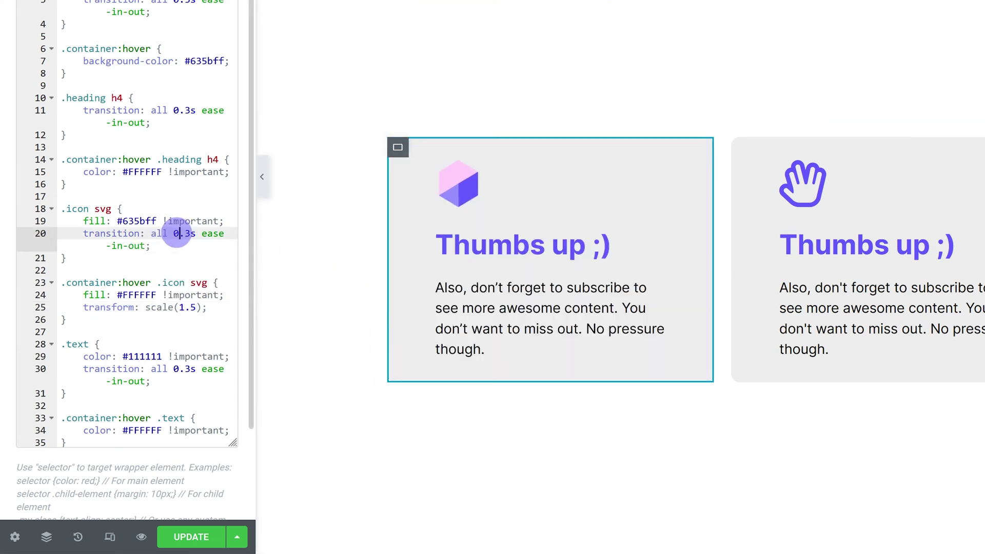
pyautogui.write('2')
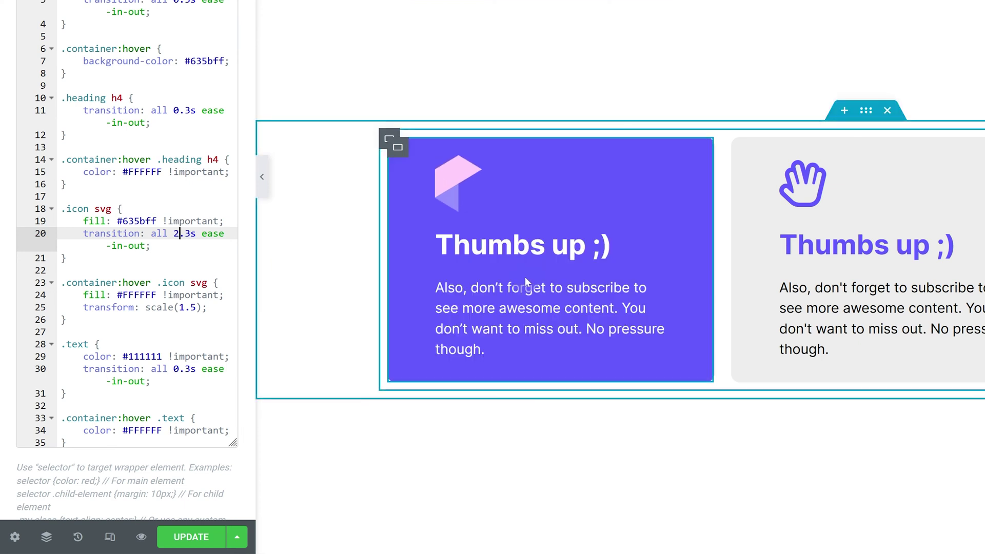
pyautogui.hotkey('ctrl', 'z')
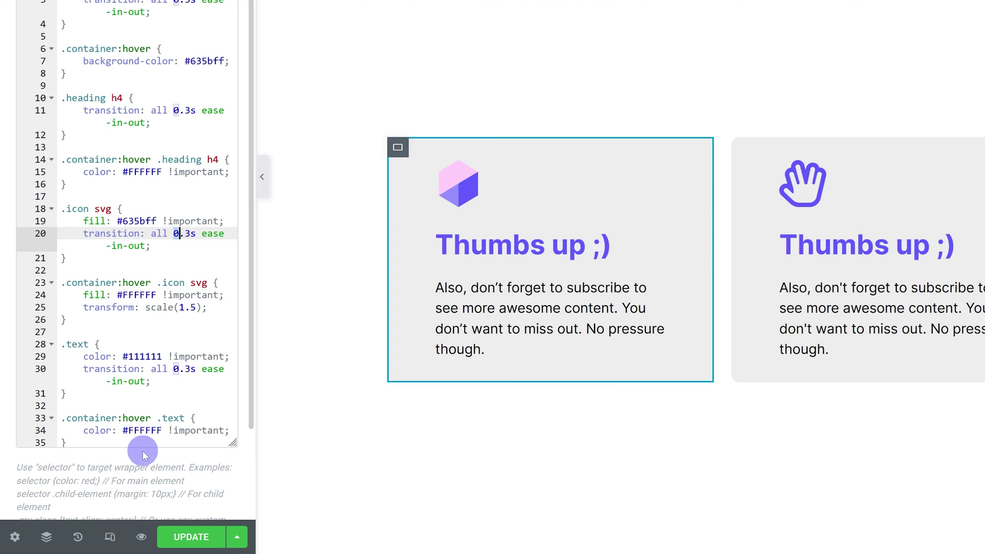
# Step: Make the icon hover transform also translate(0, -30px), dropping the rotate(30deg)
pyautogui.hotkey('ctrl', 'z')
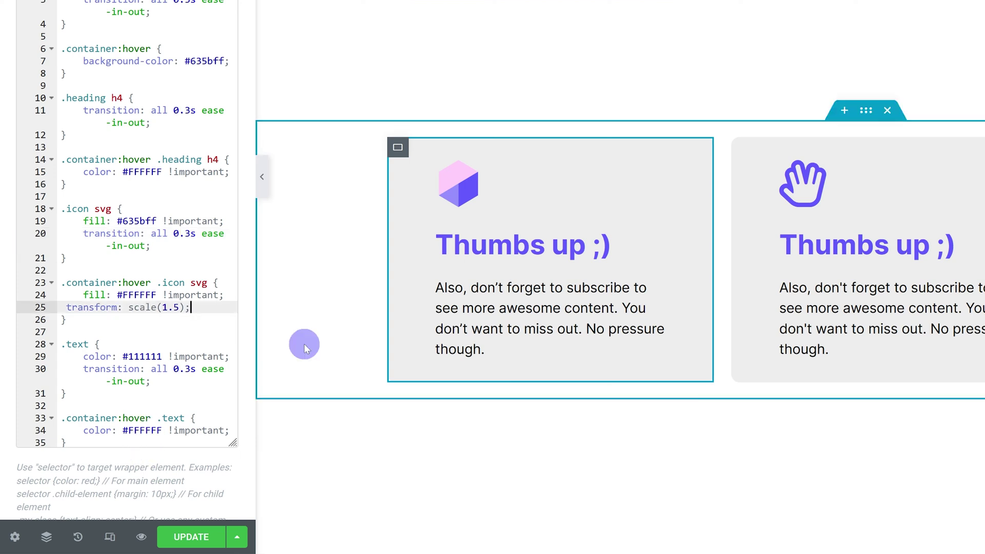
pyautogui.press('Left')
pyautogui.write('rotate(3')
pyautogui.write('0deg')
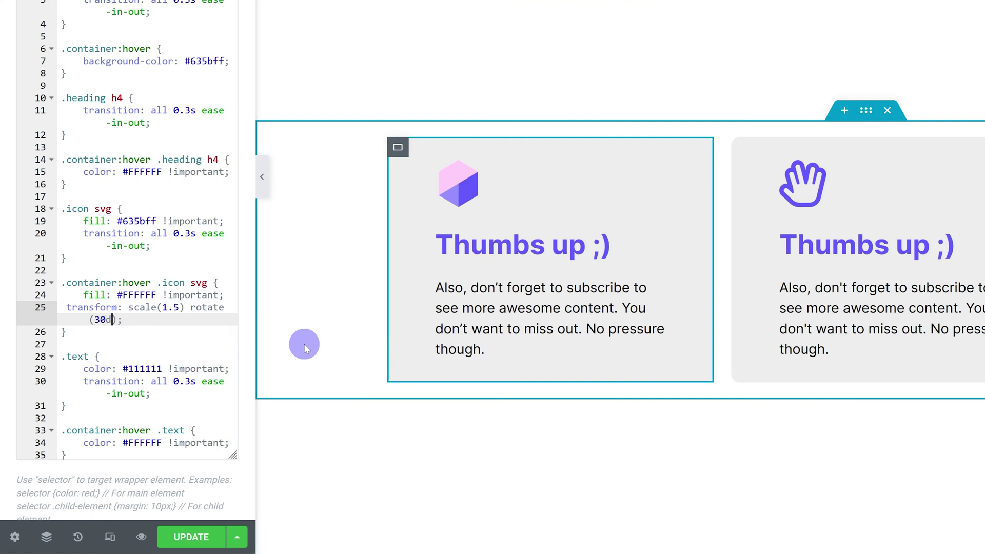
pyautogui.write(')')
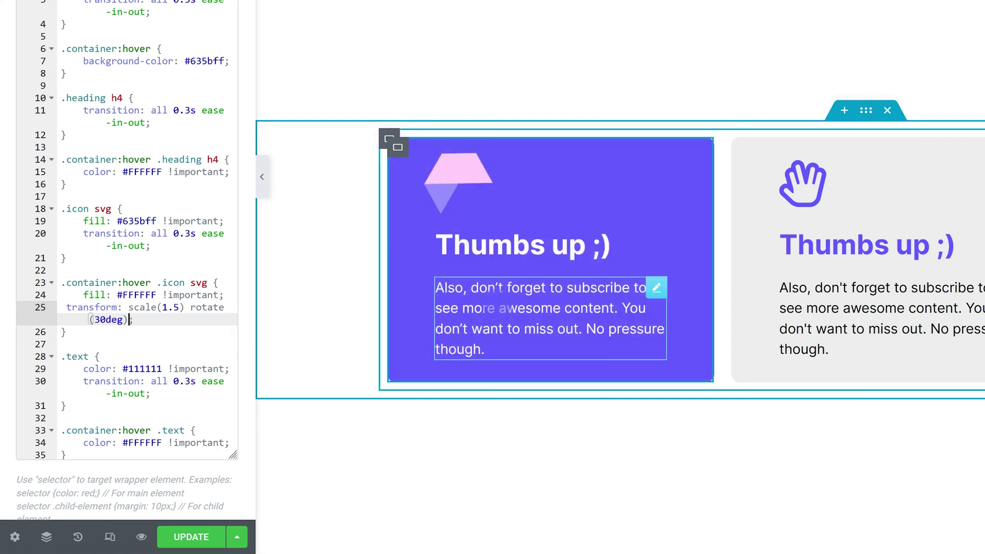
pyautogui.write(' translate')
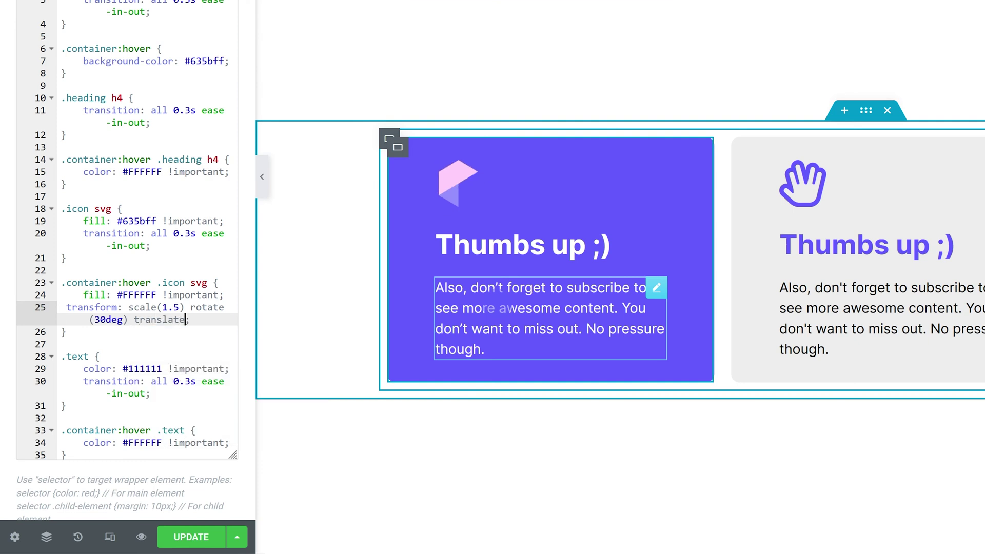
pyautogui.write('(')
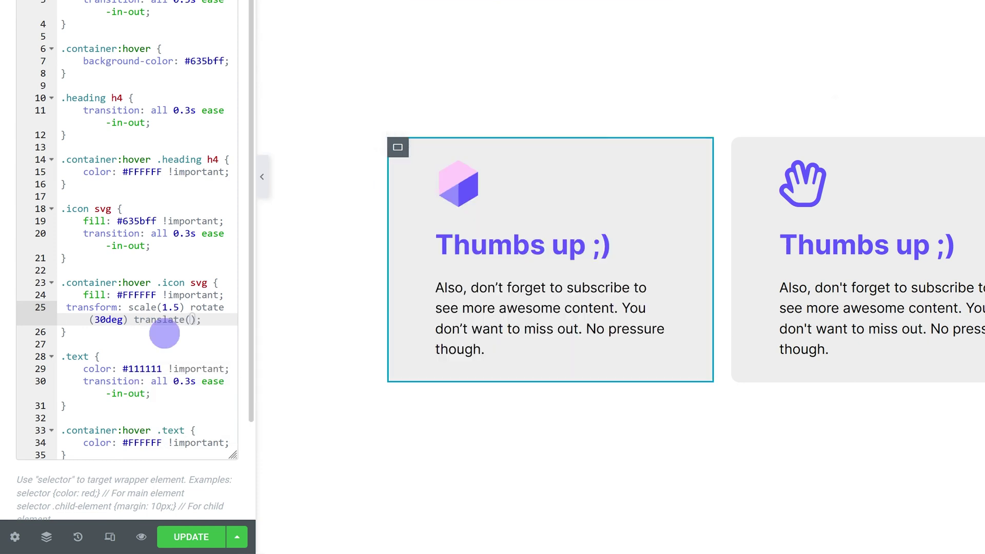
pyautogui.write('0')
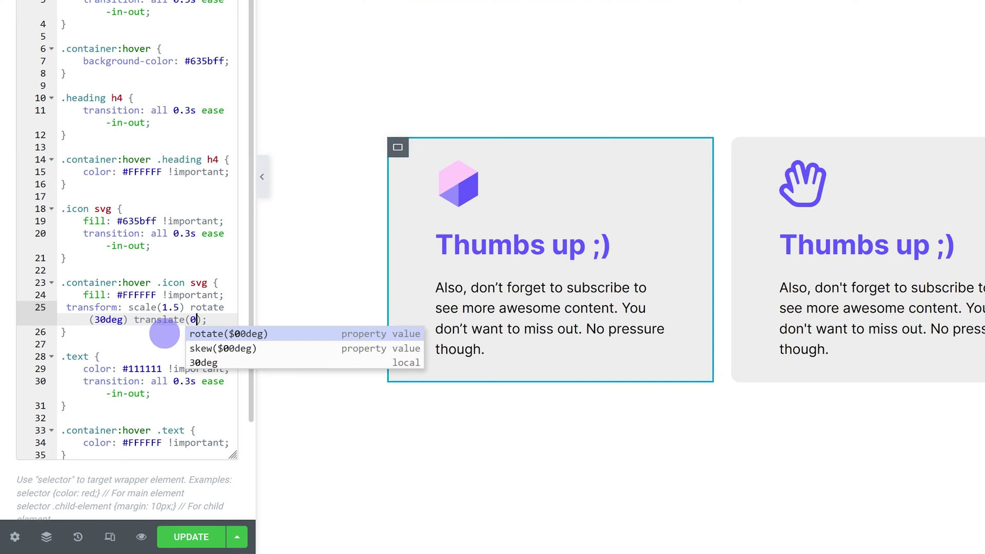
pyautogui.write(', ')
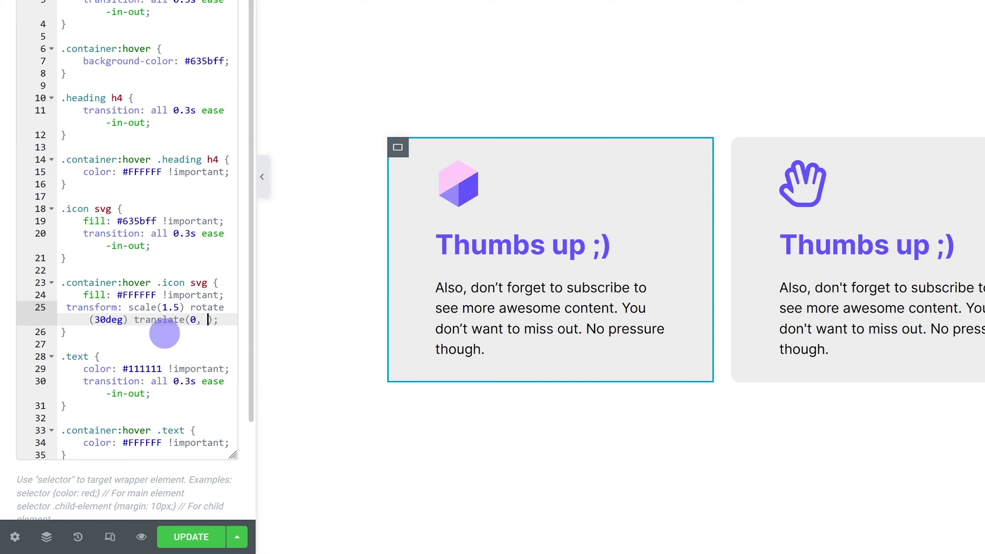
pyautogui.write('-30px')
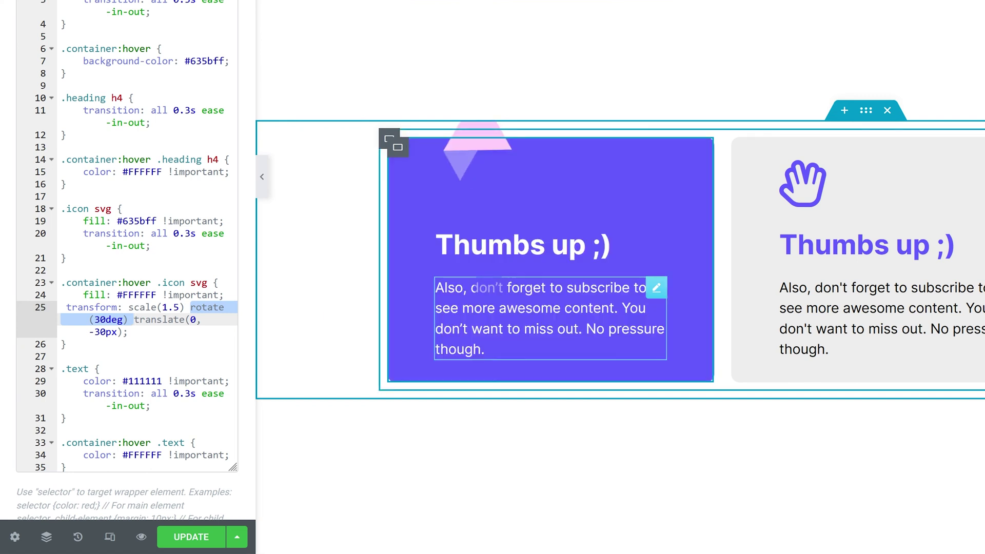
pyautogui.press('BackSpace')
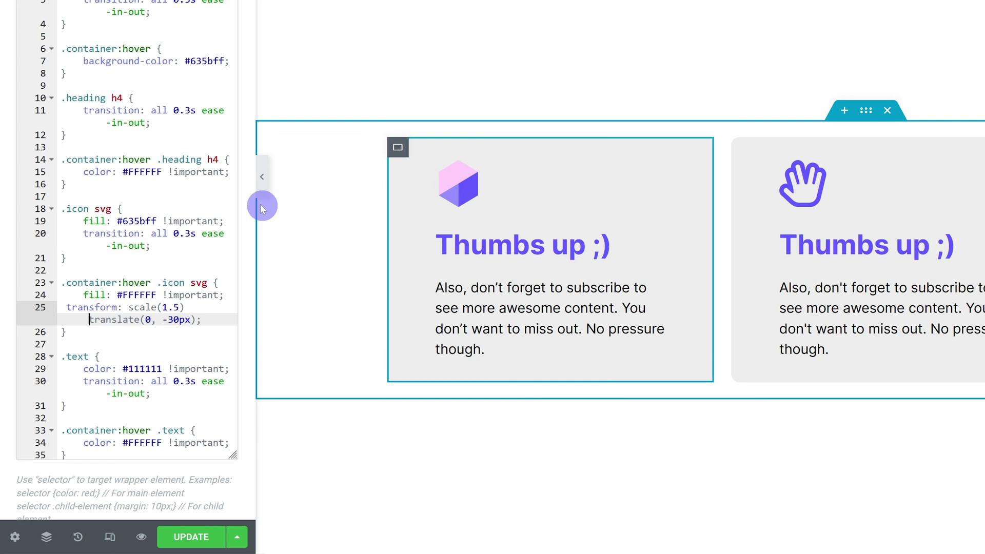
# Step: Copy the transform: scale(1.5) declaration into the heading hover rule
pyautogui.click(175, 124)
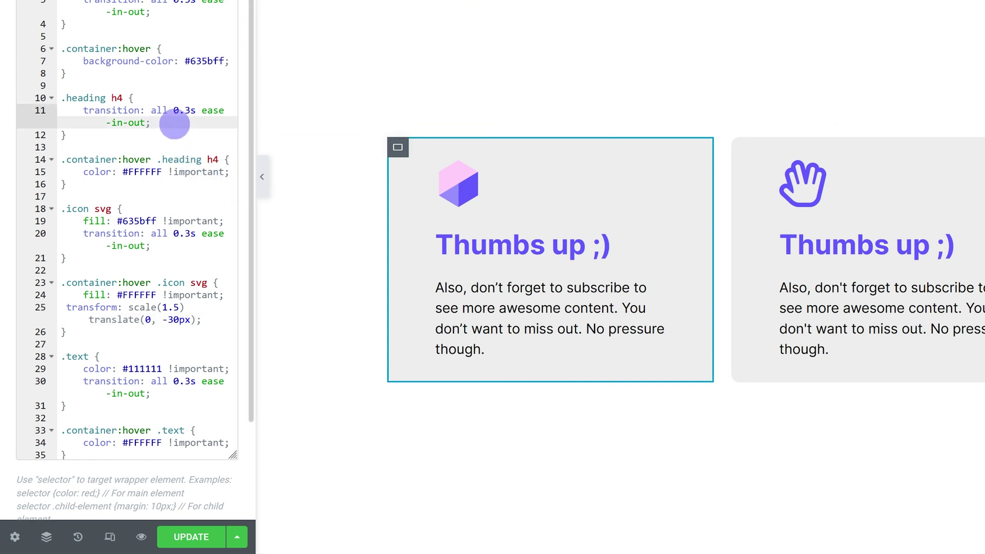
pyautogui.click(229, 172)
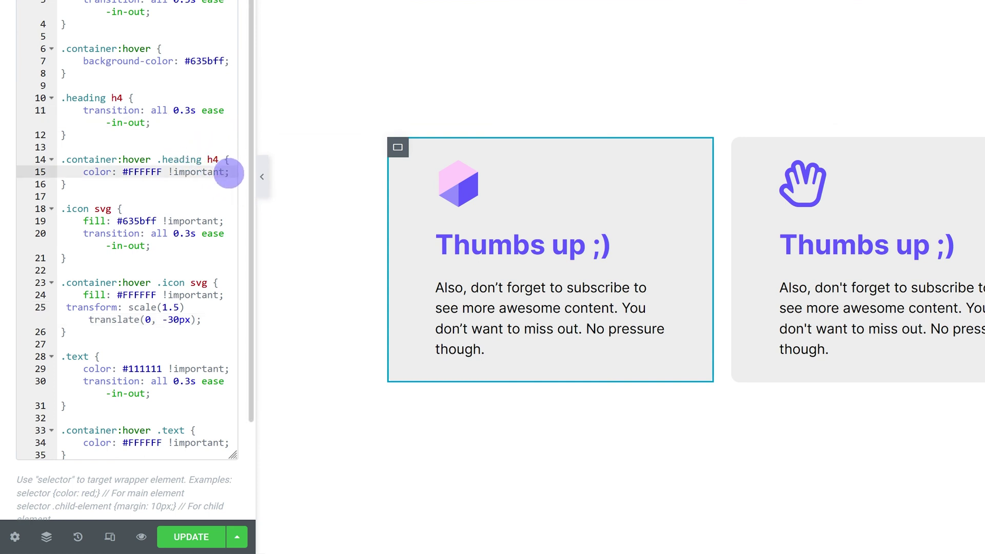
pyautogui.press('Return')
pyautogui.moveTo(184, 319); pyautogui.dragTo(67, 320)
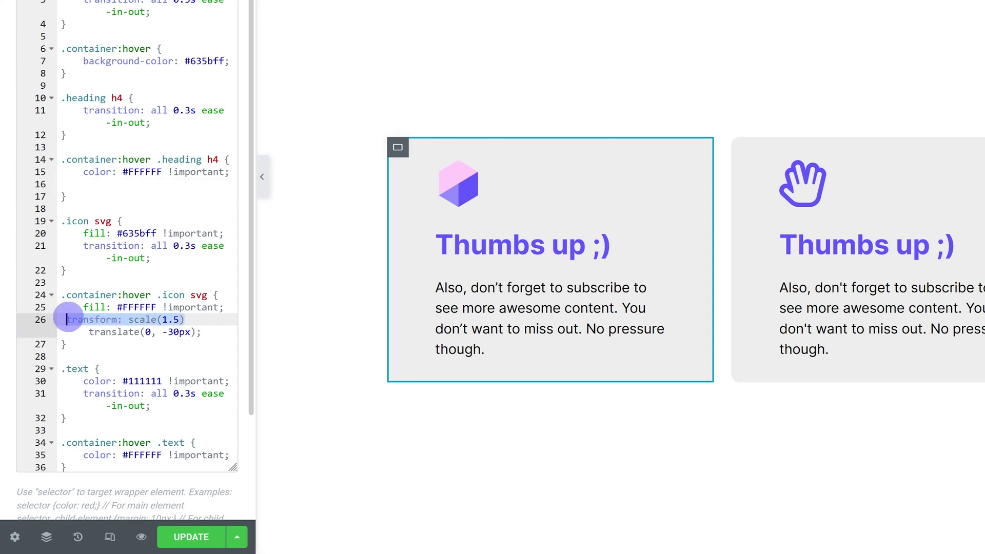
pyautogui.hotkey('ctrl', 'c')
pyautogui.click(103, 184)
pyautogui.hotkey('ctrl', 'v')
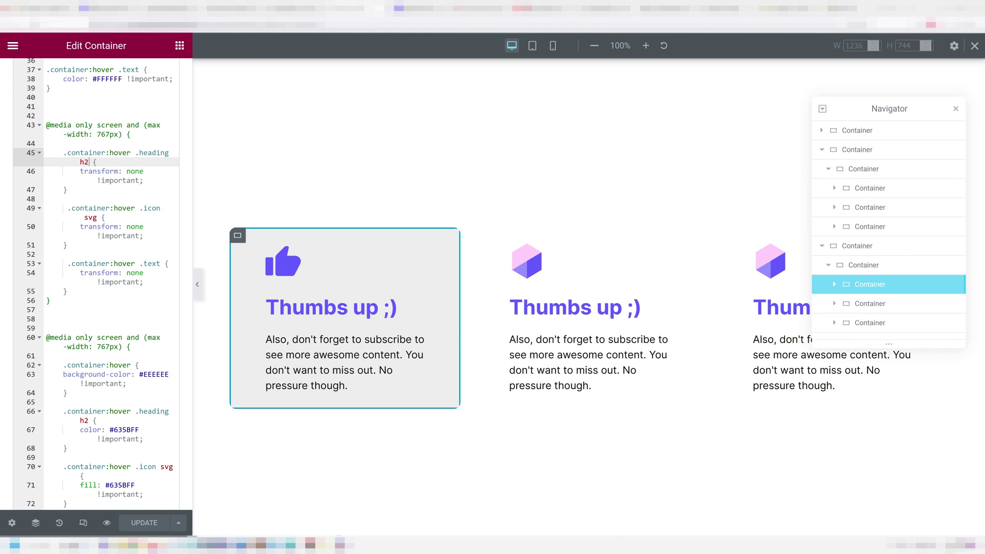
pyautogui.moveTo(46, 124); pyautogui.dragTo(50, 300)
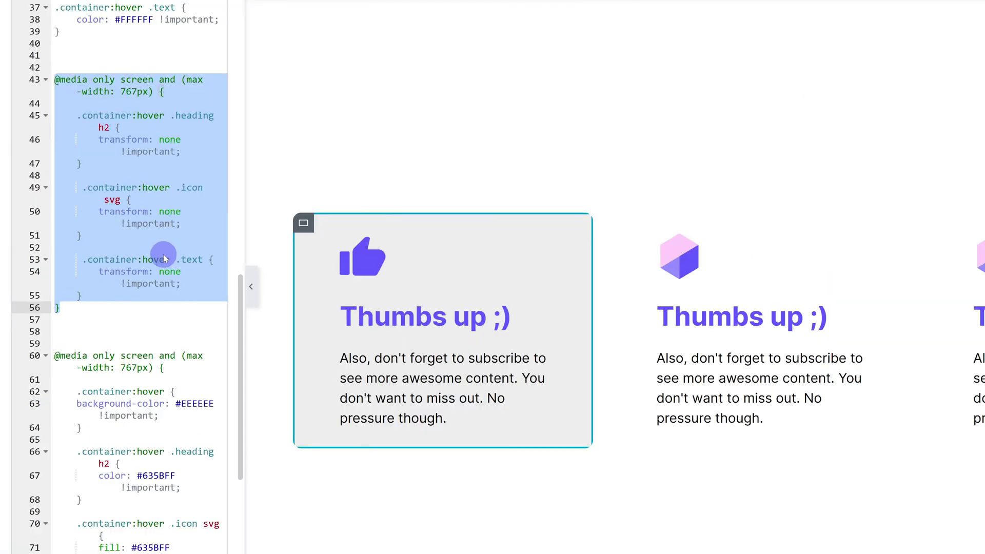
pyautogui.moveTo(92, 304); pyautogui.dragTo(36, 131)
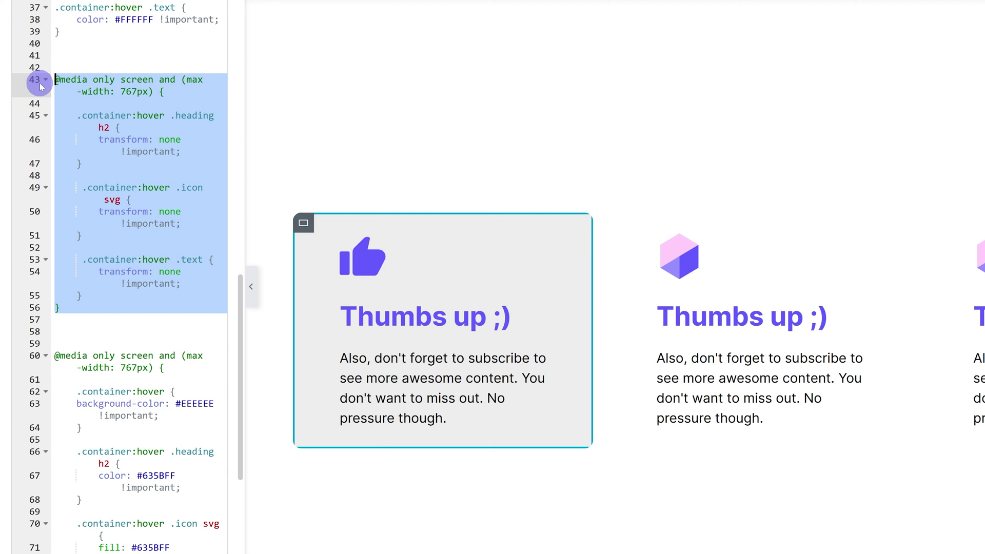
pyautogui.click(126, 139)
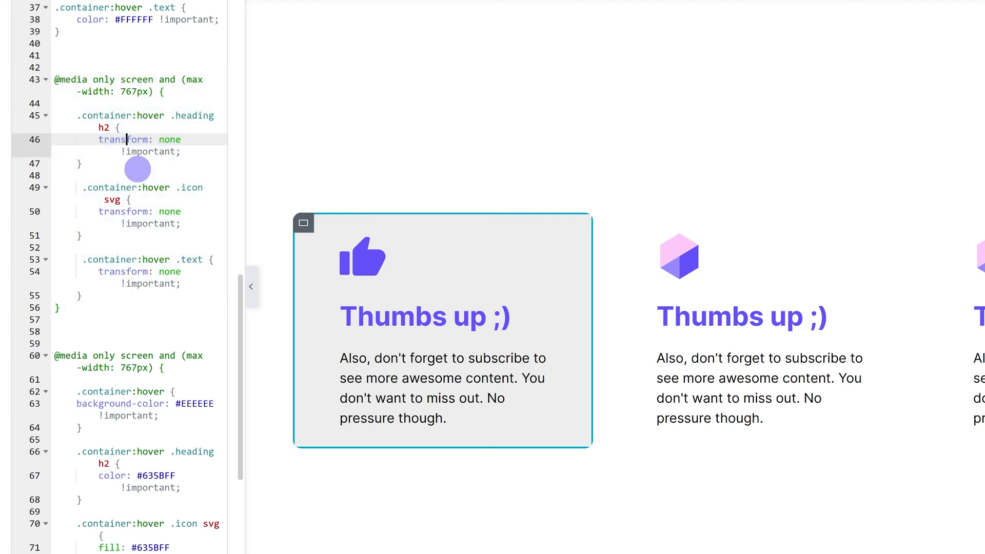
pyautogui.moveTo(124, 234); pyautogui.dragTo(72, 190)
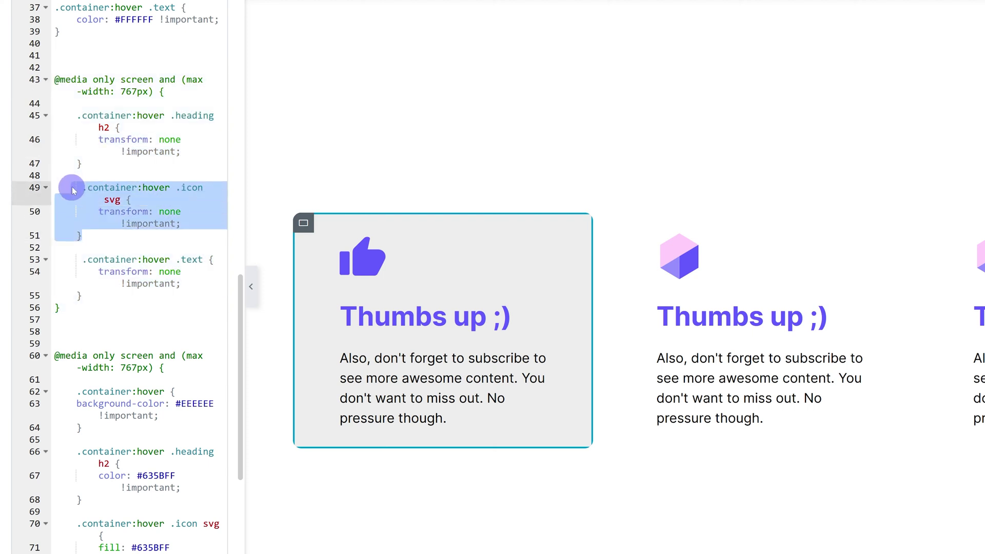
pyautogui.scroll(-4, 94, 455)
pyautogui.moveTo(94, 455); pyautogui.dragTo(35, 155)
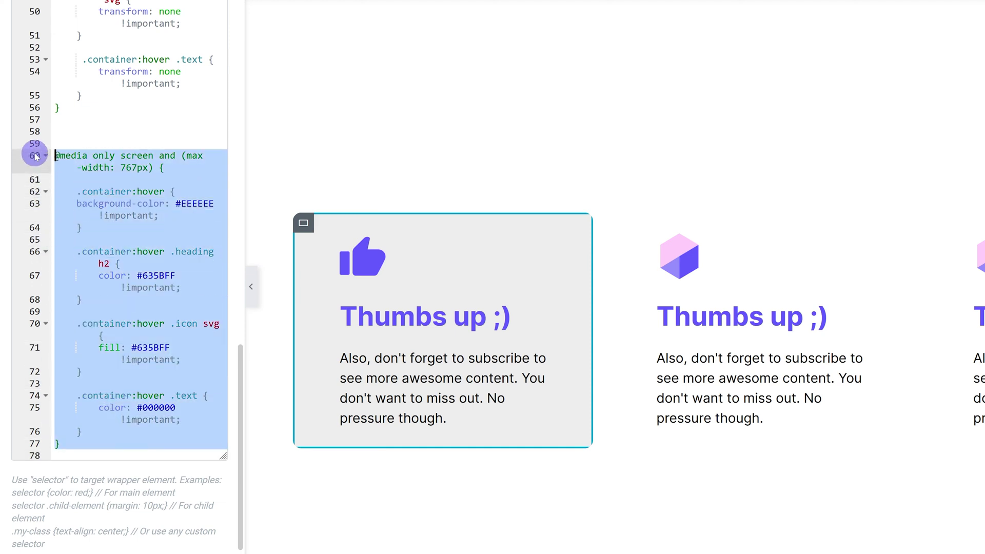
pyautogui.click(134, 227)
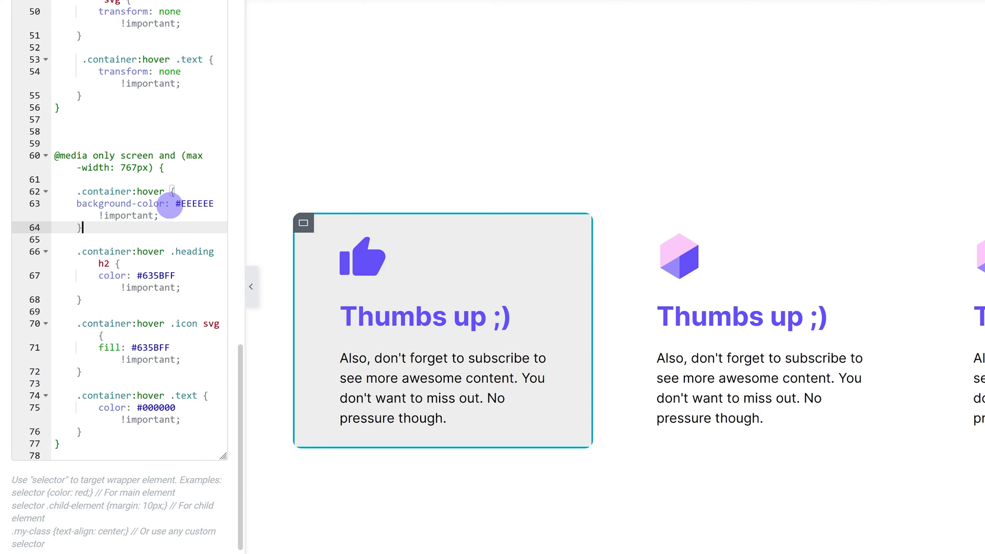
pyautogui.moveTo(174, 204); pyautogui.dragTo(214, 206)
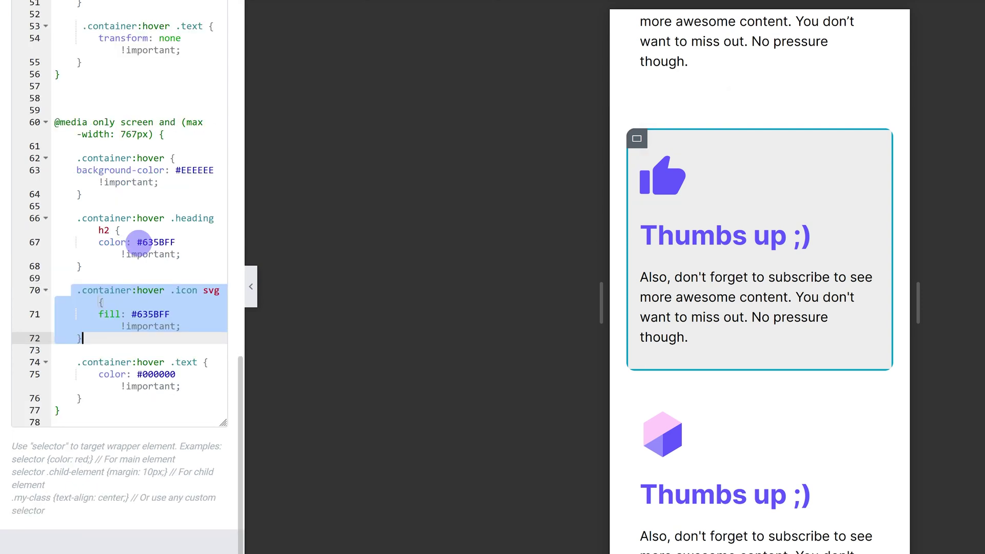
pyautogui.press('BackSpace')
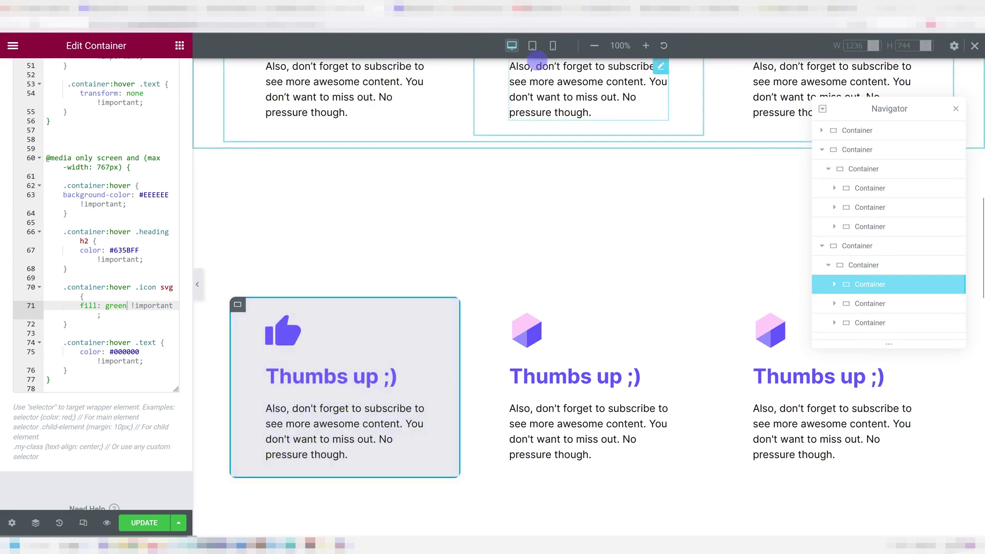
# Step: Switch to Mobile preview and select the icon's transform rule in the custom CSS
pyautogui.click(550, 47)
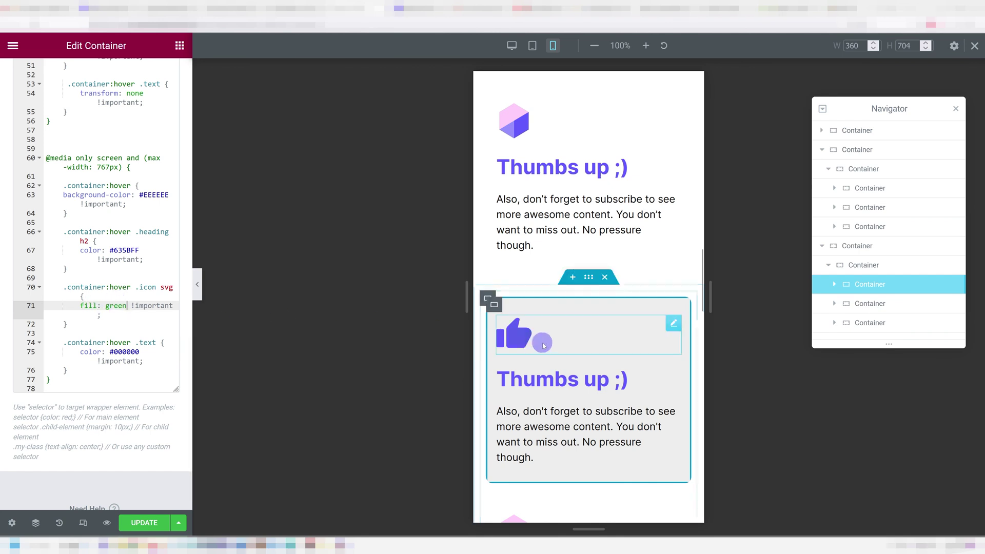
pyautogui.moveTo(547, 347)
pyautogui.scroll(4, 100, 231)
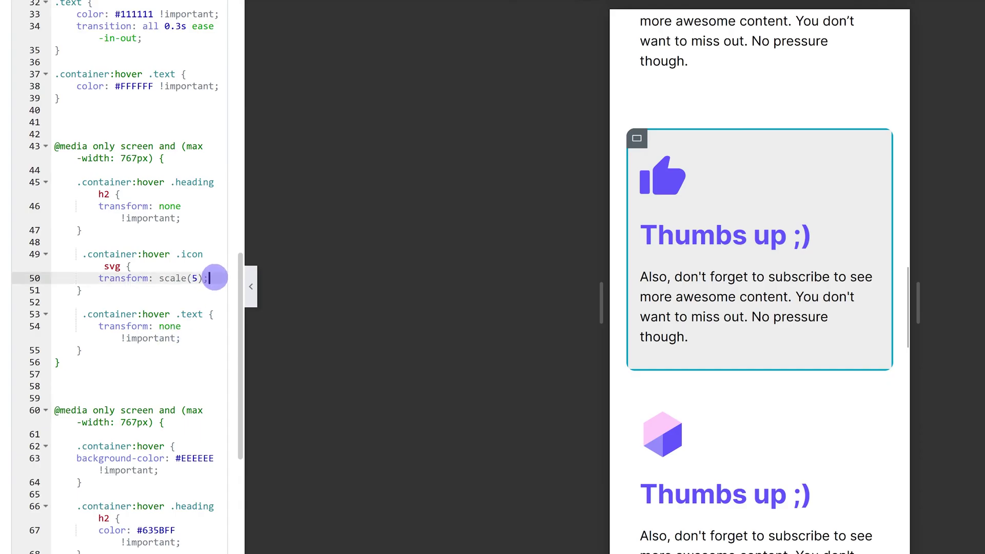
pyautogui.moveTo(166, 393); pyautogui.dragTo(55, 375)
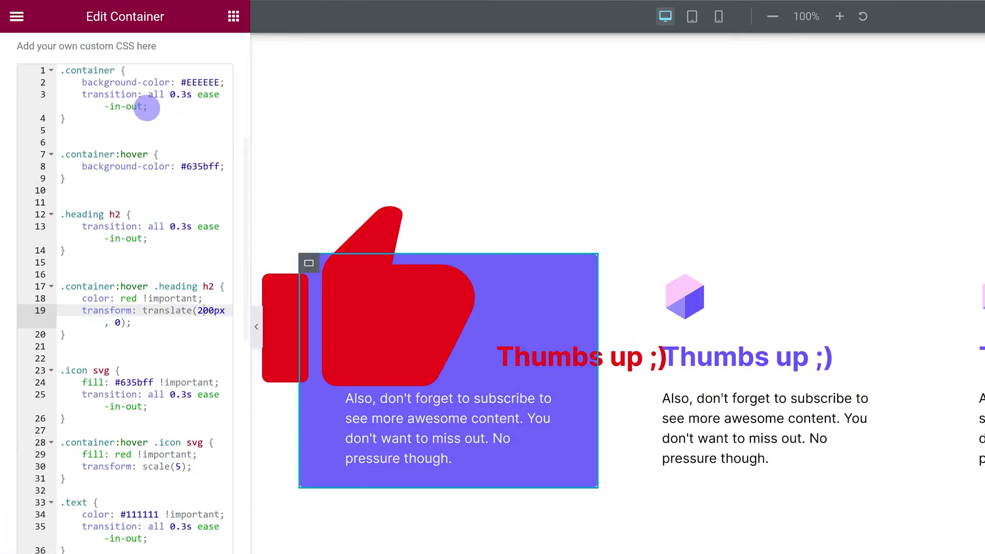
# Step: Set the container's Overflow to Hidden under Layout's Additional Options
pyautogui.scroll(5, 103, 107)
pyautogui.click(35, 83)
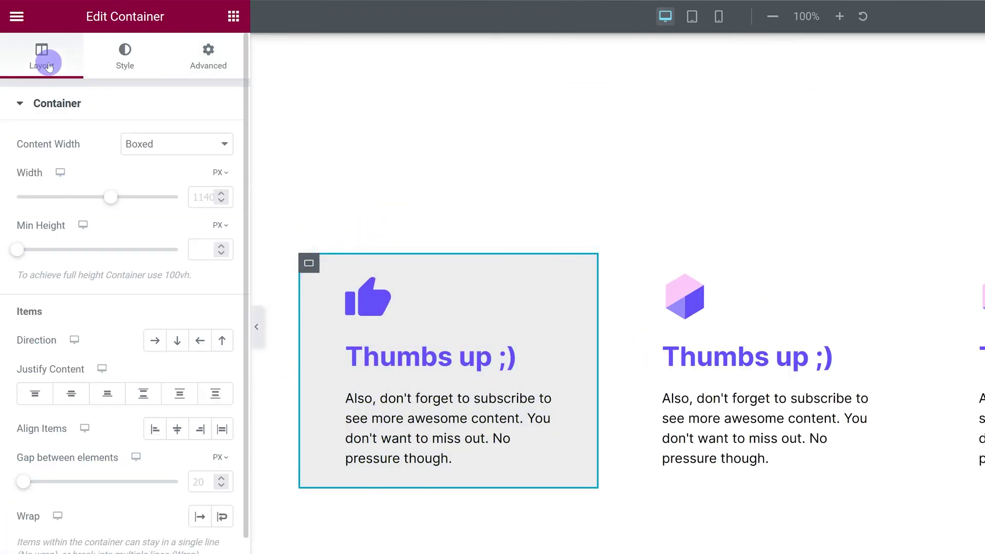
pyautogui.scroll(-2, 99, 370)
pyautogui.click(73, 502)
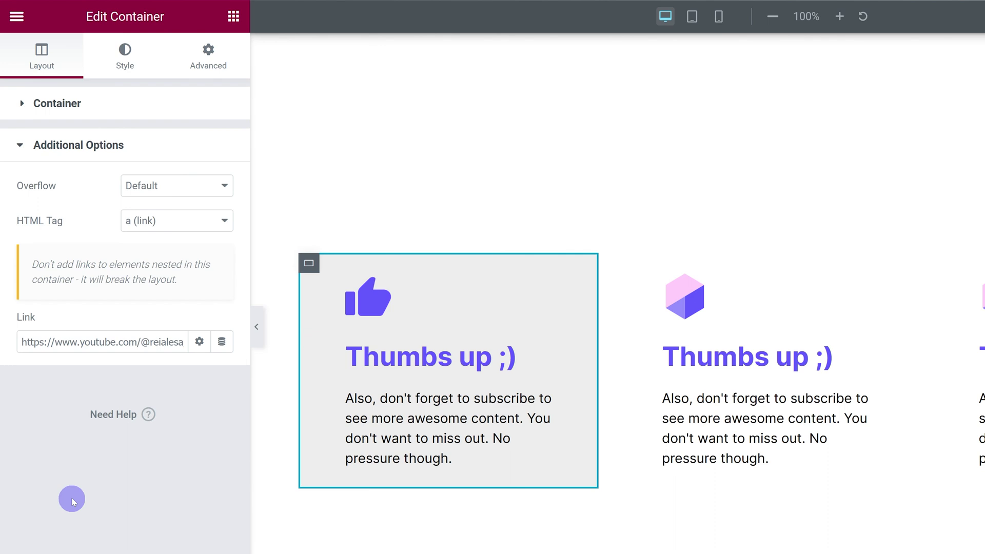
pyautogui.click(148, 186)
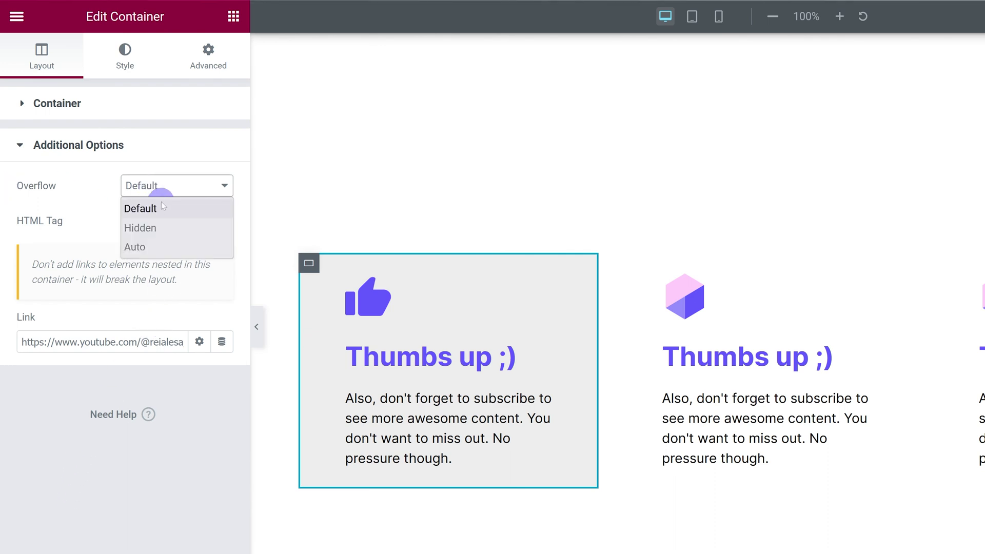
pyautogui.click(154, 228)
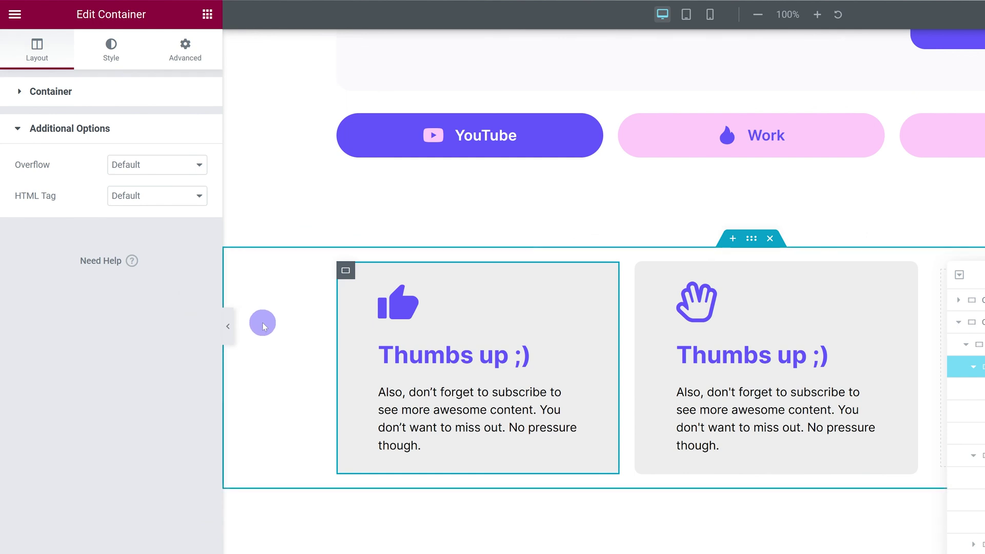
# Step: Make the Thumbs up card container an a (link) element and check its Link URL
pyautogui.click(338, 300)
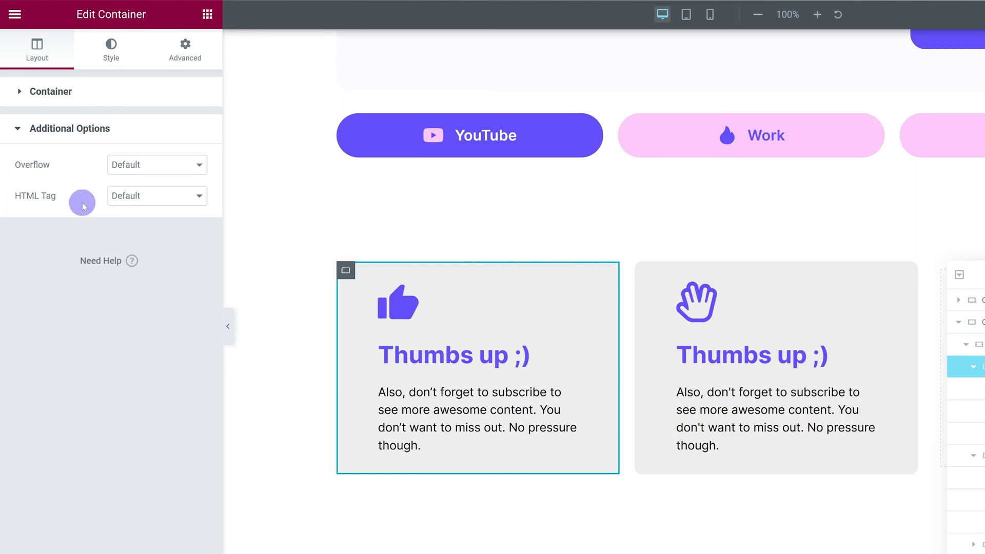
pyautogui.click(121, 196)
pyautogui.click(131, 369)
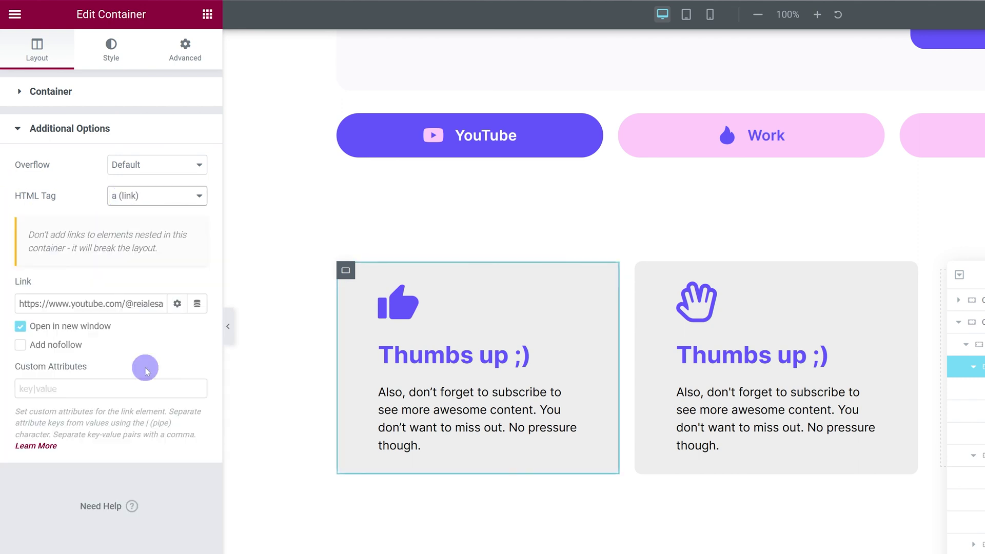
pyautogui.click(103, 304)
pyautogui.hotkey('ctrl', 'a')
pyautogui.press('End')
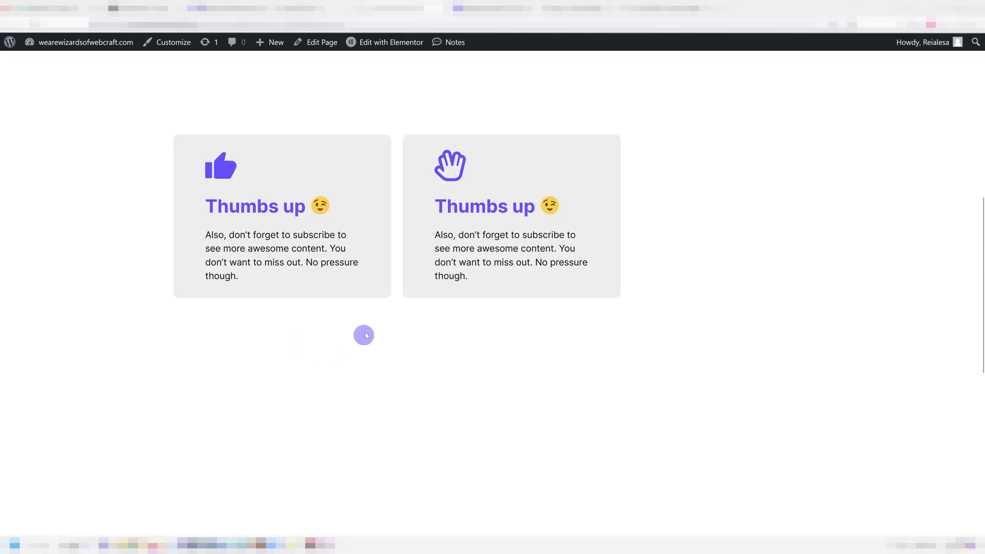
# Step: Follow the Thumbs up card on the live page to its YouTube channel
pyautogui.click(382, 290)
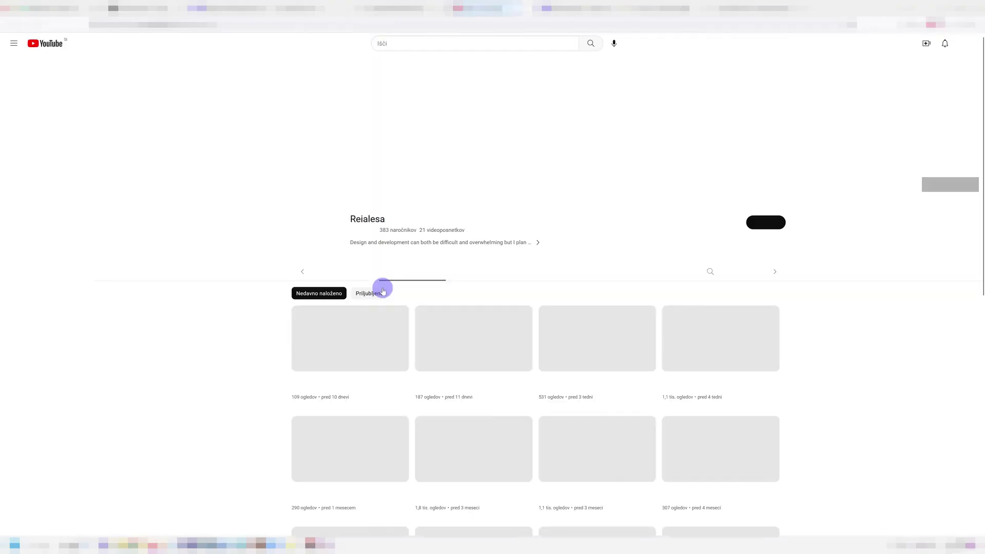